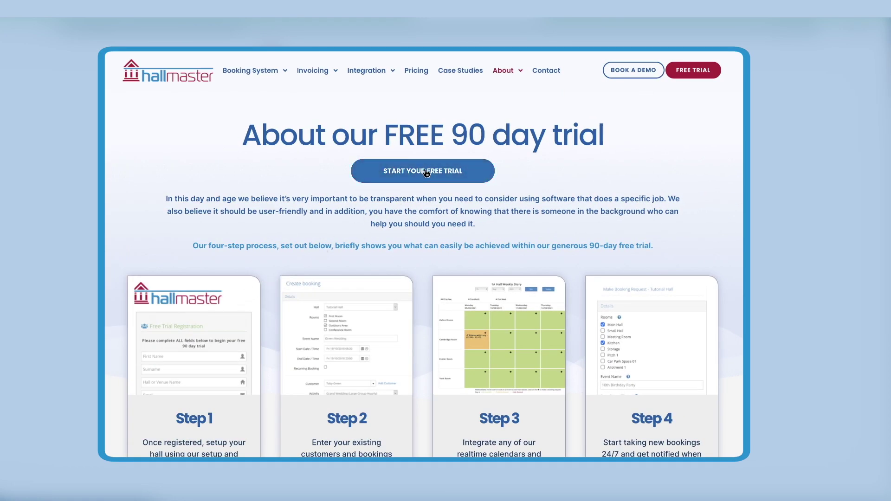
Register a free trial as a Hall or Venue Administrator and begin venue setup at Rooms
{"action": "left_click", "coordinate": [424, 170]}
{"action": "scroll", "coordinate": [425, 170], "scroll_direction": "down", "scroll_amount": 1}
{"action": "scroll", "coordinate": [425, 174], "scroll_direction": "down", "scroll_amount": 2}
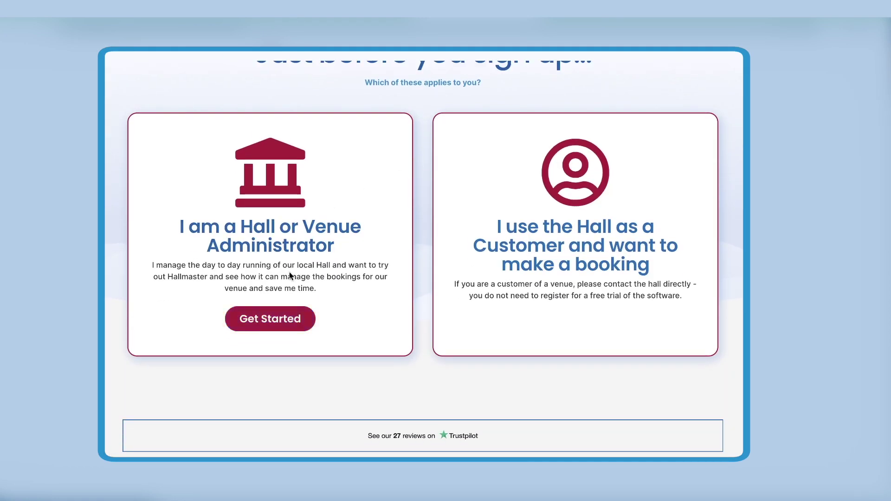
{"action": "left_click", "coordinate": [271, 318]}
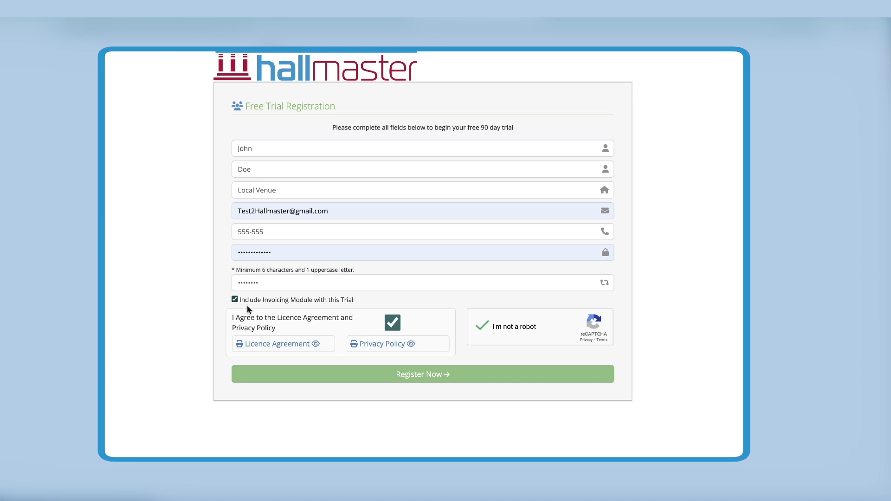
{"action": "left_click", "coordinate": [414, 372]}
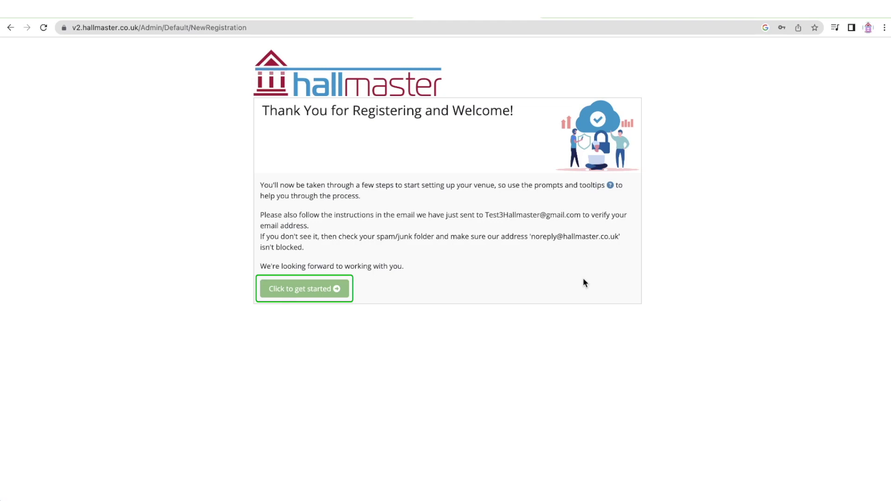
{"action": "left_click", "coordinate": [331, 289]}
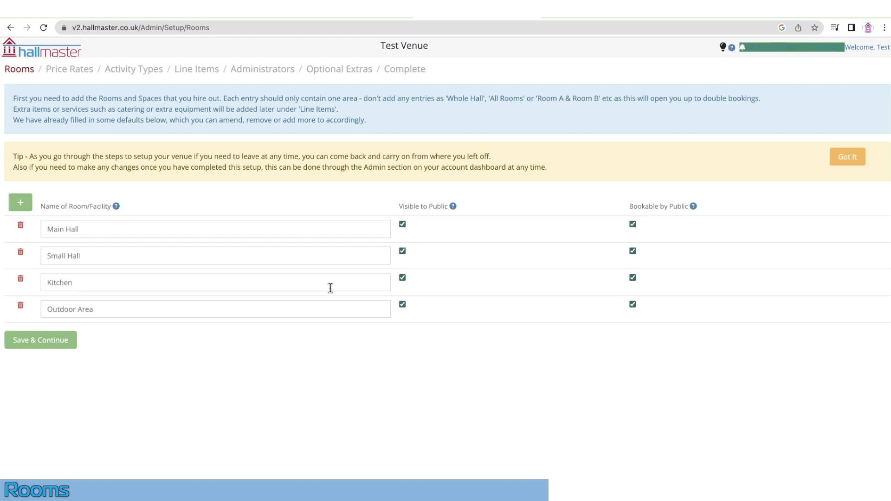
Delete the four default rooms: Main Hall, Small Hall, Kitchen and Outdoor Area
{"action": "left_click", "coordinate": [21, 226]}
{"action": "left_click", "coordinate": [20, 226]}
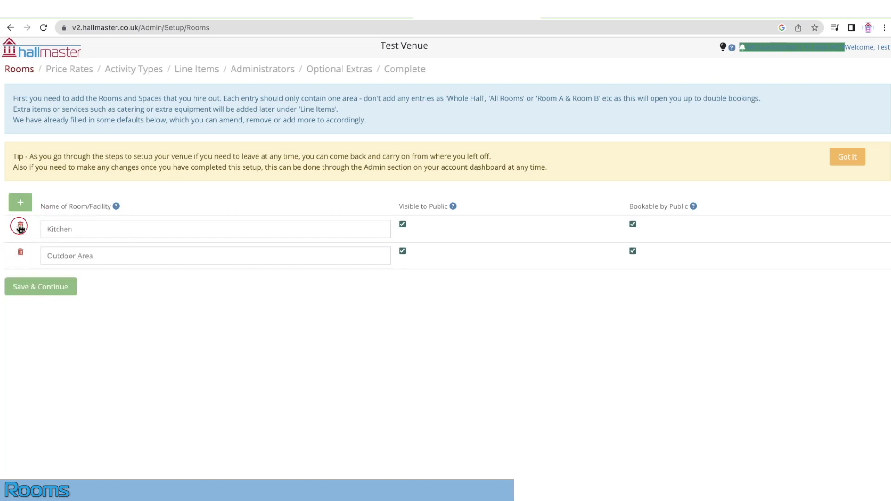
{"action": "left_click", "coordinate": [20, 227]}
{"action": "left_click", "coordinate": [20, 227]}
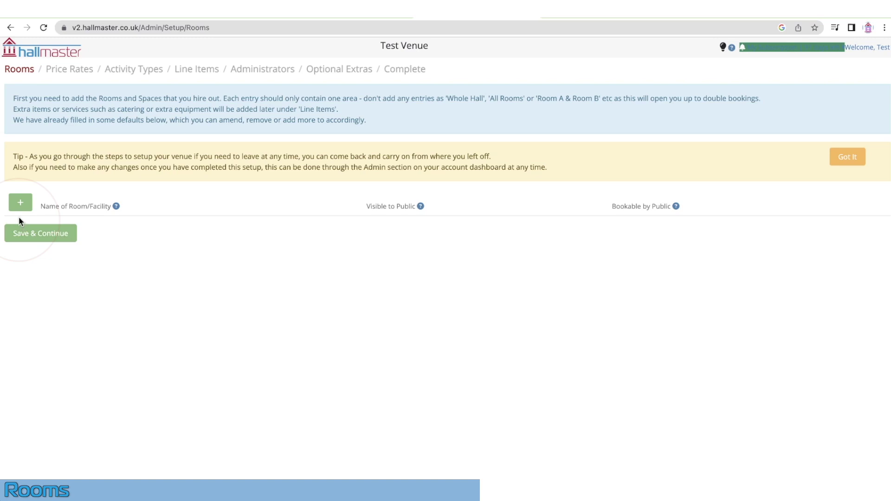
Add a Meeting Room that is visible to the public and publicly bookable
{"action": "left_click", "coordinate": [20, 202]}
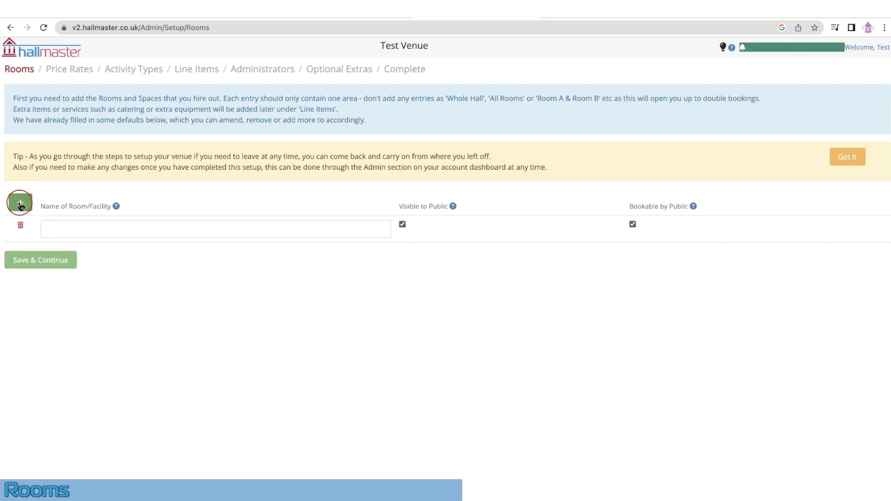
{"action": "left_click", "coordinate": [63, 226]}
{"action": "type", "text": "Meeting Room"}
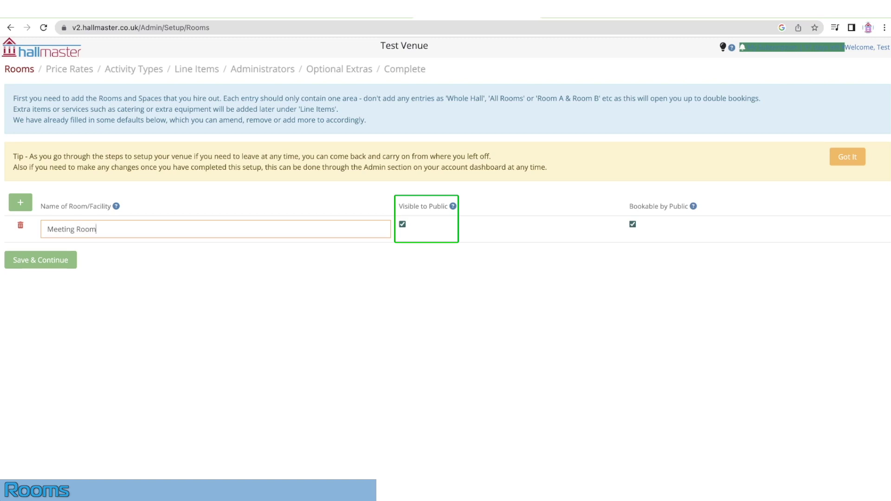
{"action": "left_click", "coordinate": [403, 224]}
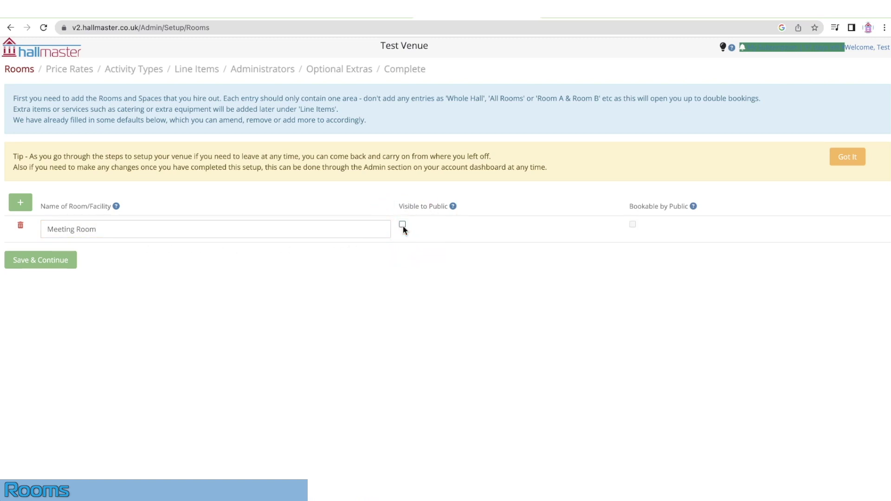
{"action": "left_click", "coordinate": [402, 224]}
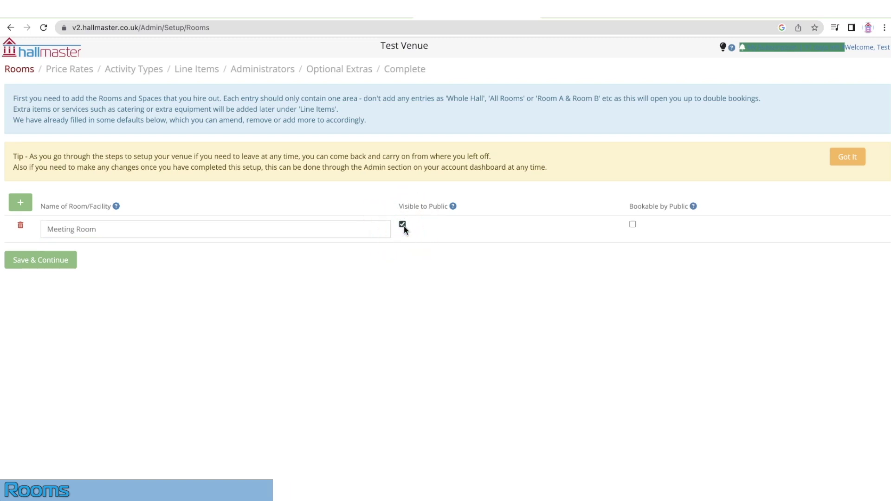
{"action": "left_click", "coordinate": [632, 225]}
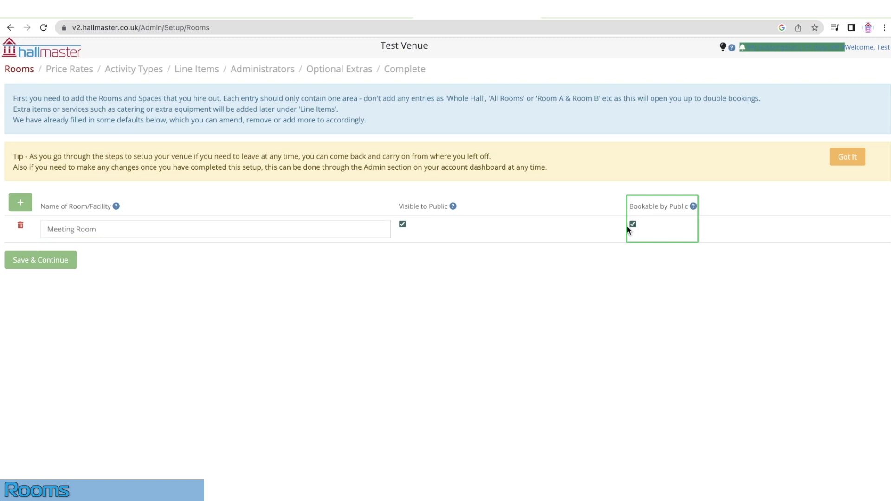
Add Small Hall, Large Hall and Outdoor Space rooms, then save the rooms
{"action": "left_click", "coordinate": [20, 202]}
{"action": "left_click", "coordinate": [49, 253]}
{"action": "type", "text": "Sm"}
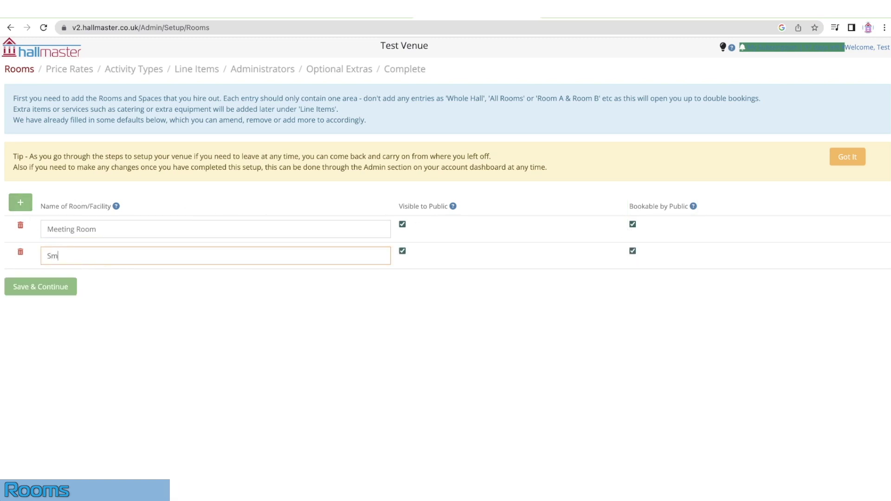
{"action": "type", "text": "all Hall"}
{"action": "left_click", "coordinate": [20, 202]}
{"action": "left_click", "coordinate": [65, 281]}
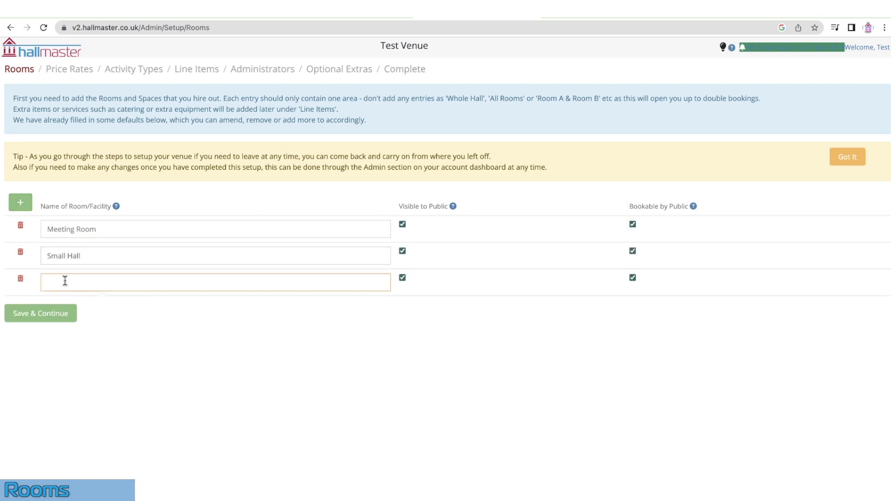
{"action": "type", "text": "Large Hall"}
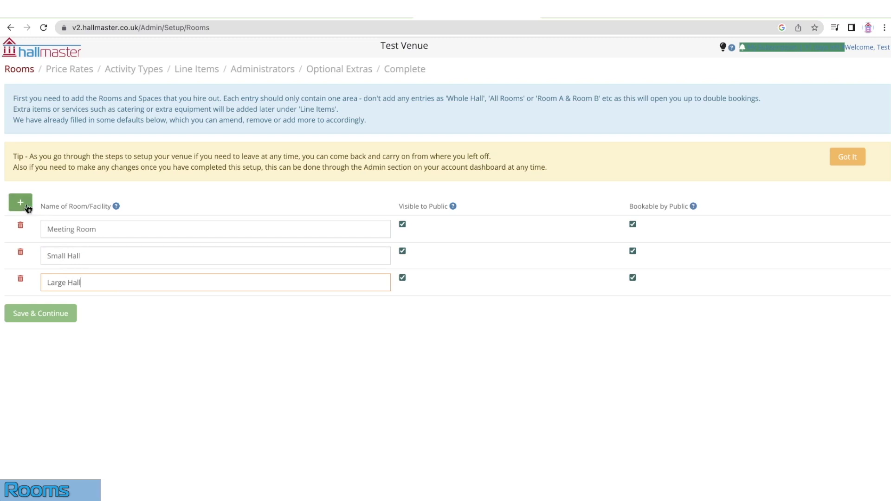
{"action": "left_click", "coordinate": [20, 202]}
{"action": "left_click", "coordinate": [60, 307]}
{"action": "type", "text": "Outdoor Space"}
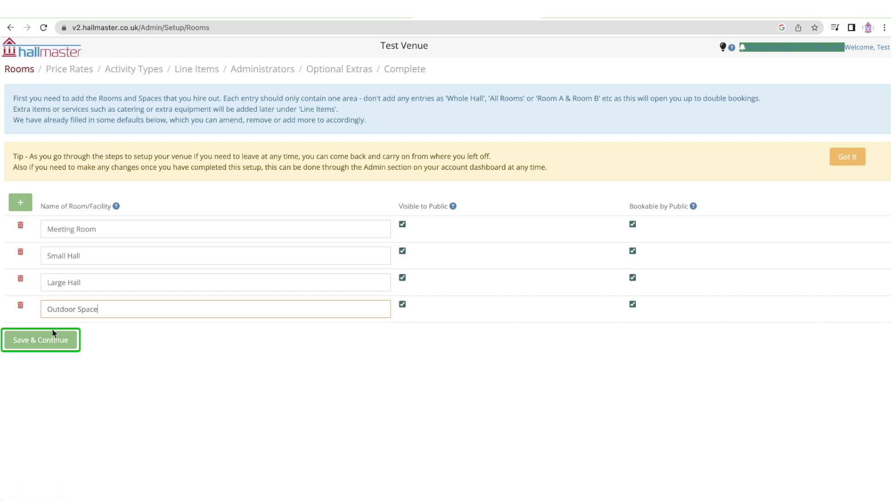
{"action": "left_click", "coordinate": [50, 341]}
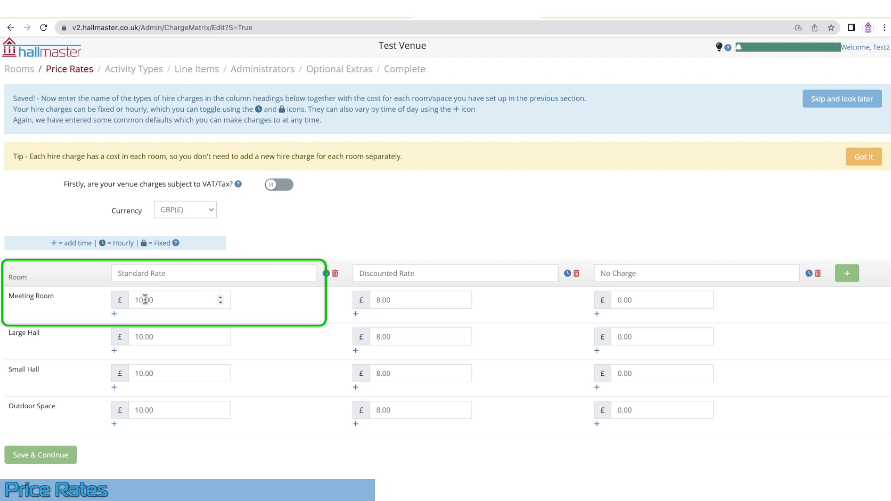
Raise the Meeting Room standard rate to 12
{"action": "left_click", "coordinate": [221, 299]}
{"action": "left_click", "coordinate": [222, 298]}
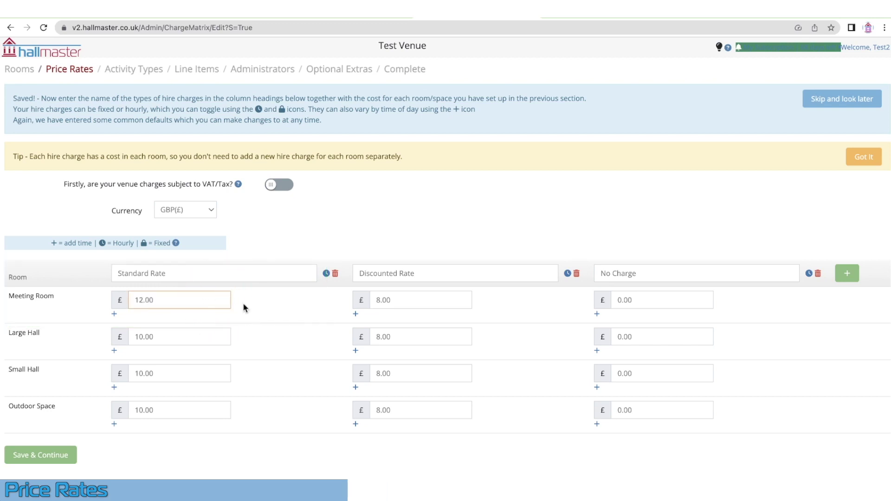
{"action": "left_click", "coordinate": [243, 303]}
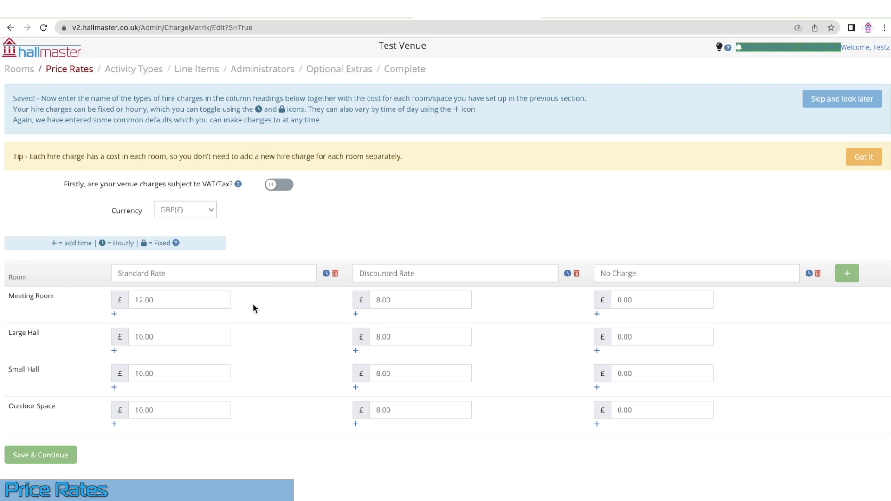
Add a Charity Rate hire charge priced at 5.00 for Meeting Room
{"action": "left_click", "coordinate": [848, 274]}
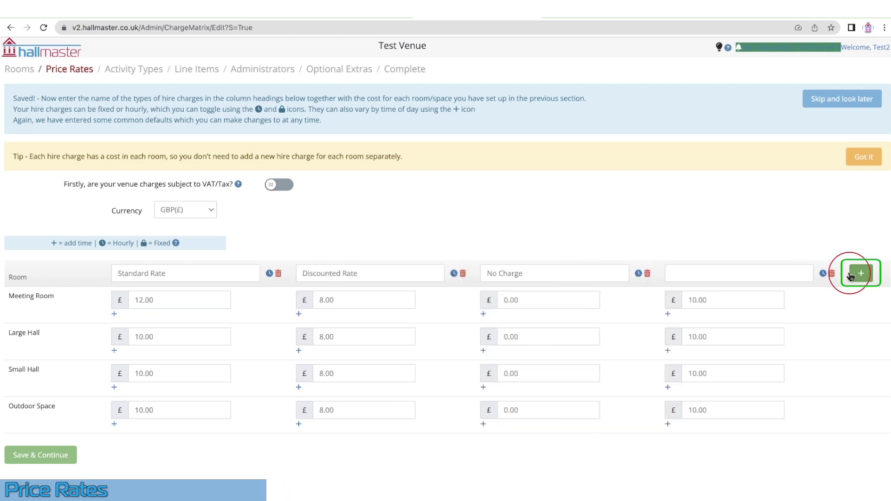
{"action": "left_click", "coordinate": [763, 273]}
{"action": "type", "text": "Ch"}
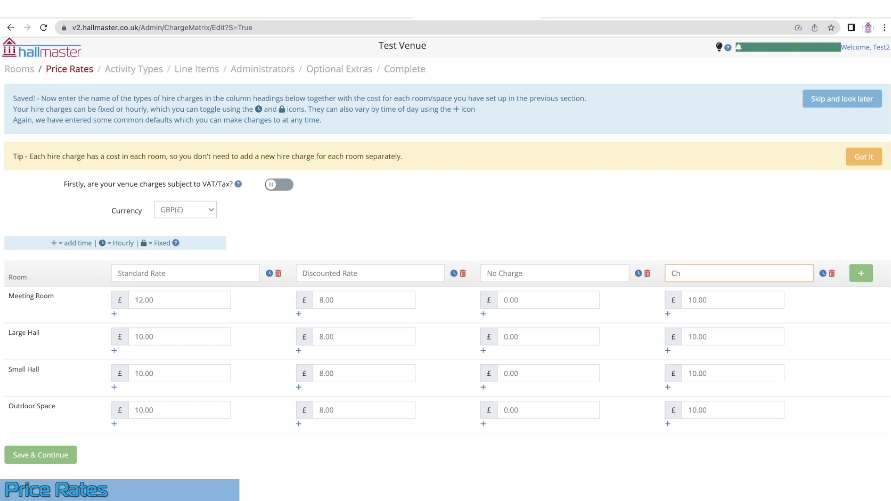
{"action": "type", "text": "arity Rate"}
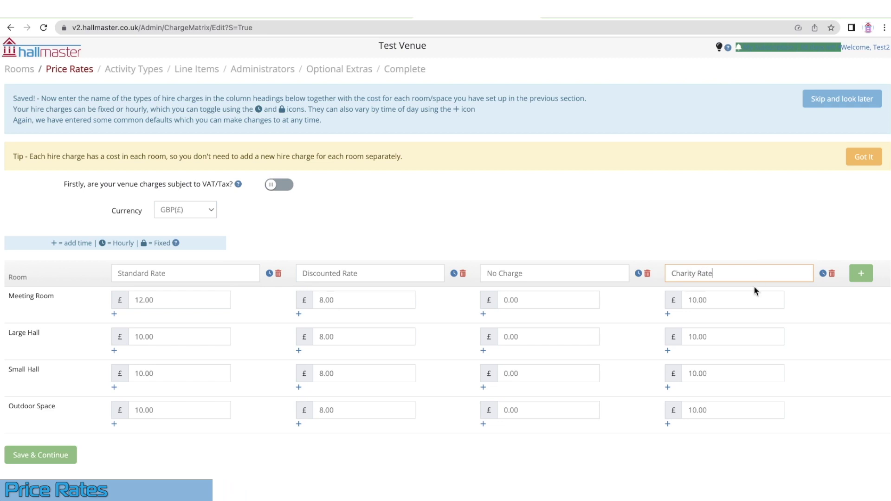
{"action": "left_click", "coordinate": [709, 300]}
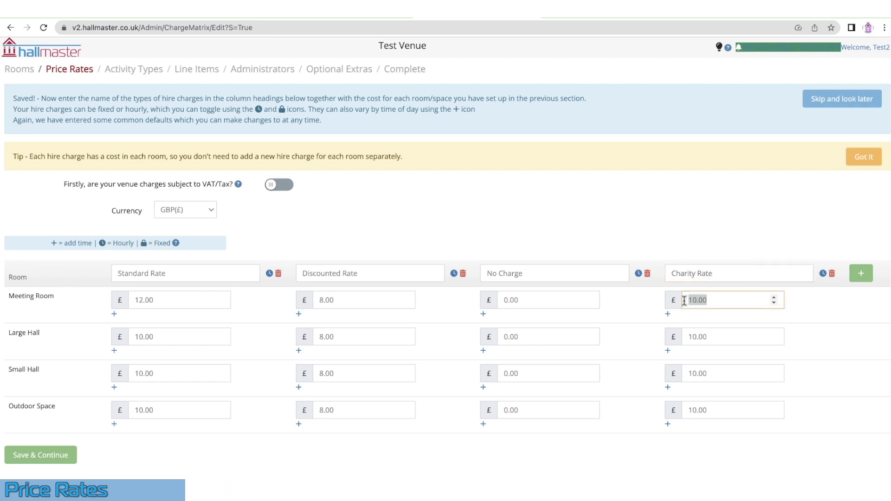
{"action": "type", "text": "5.00"}
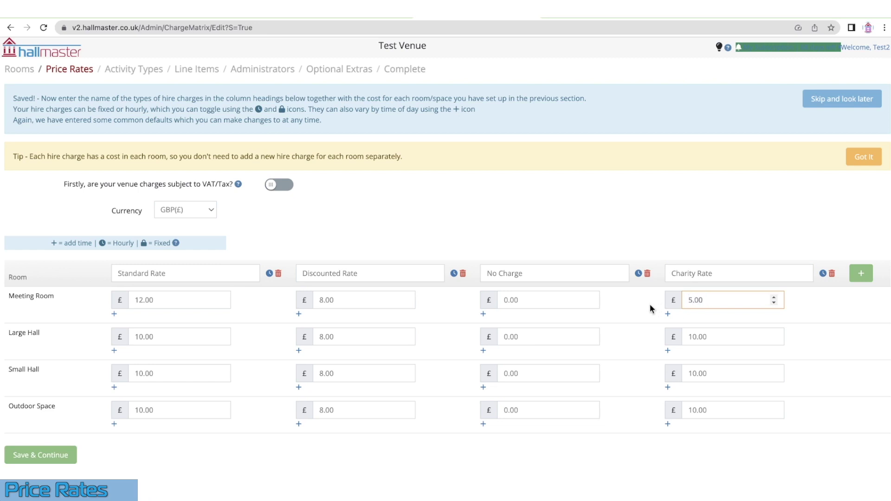
{"action": "left_click", "coordinate": [651, 309]}
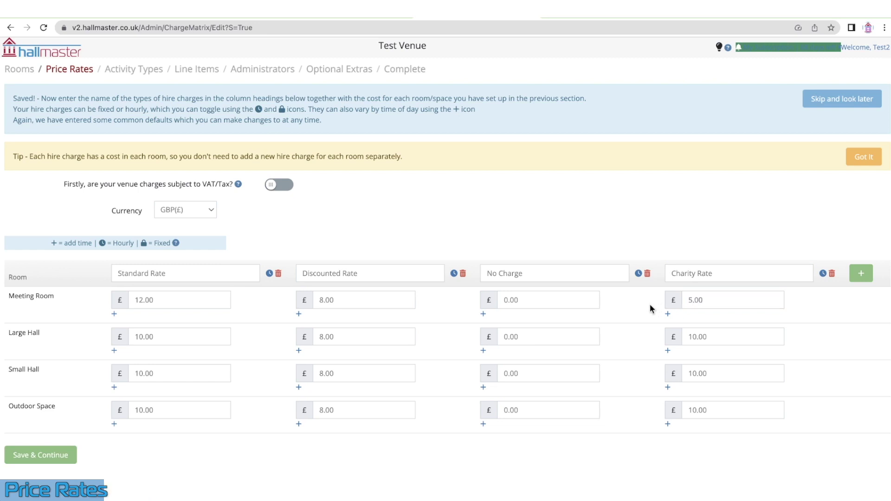
Set the Charity Rate to 5.00 for Large Hall, Small Hall and Outdoor Space, then save
{"action": "double_click", "coordinate": [707, 337]}
{"action": "type", "text": "5.00"}
{"action": "double_click", "coordinate": [698, 374]}
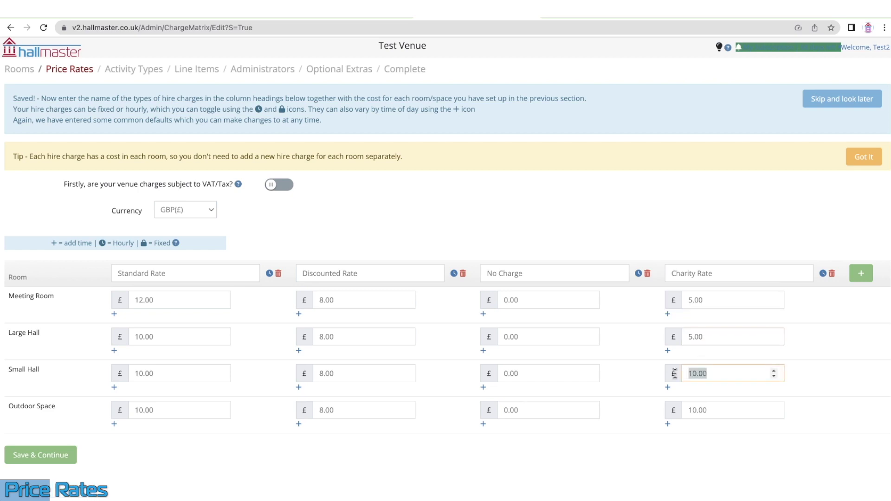
{"action": "type", "text": "5.00"}
{"action": "double_click", "coordinate": [713, 413]}
{"action": "type", "text": "5.00"}
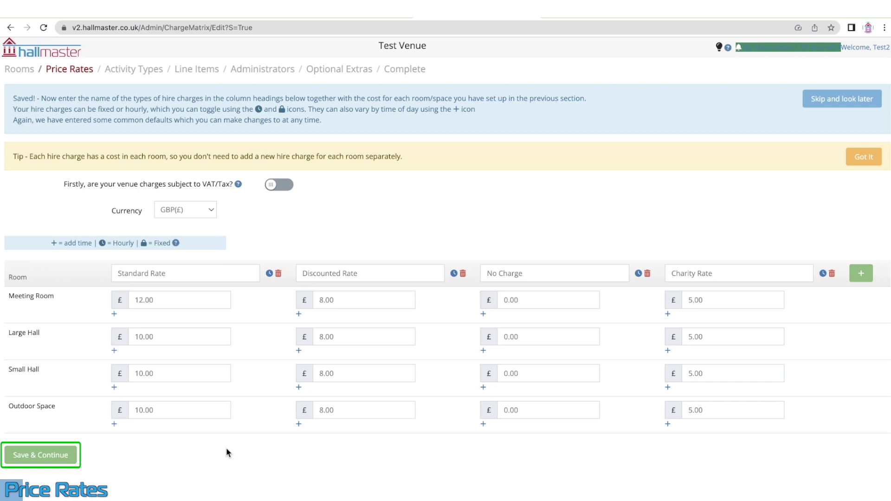
{"action": "left_click", "coordinate": [40, 456]}
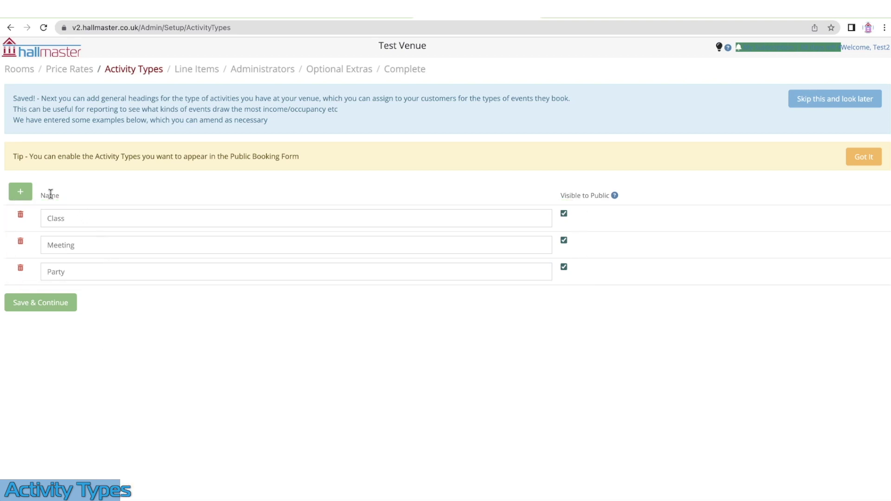
Add a Market activity type and save the activity types
{"action": "left_click", "coordinate": [29, 195]}
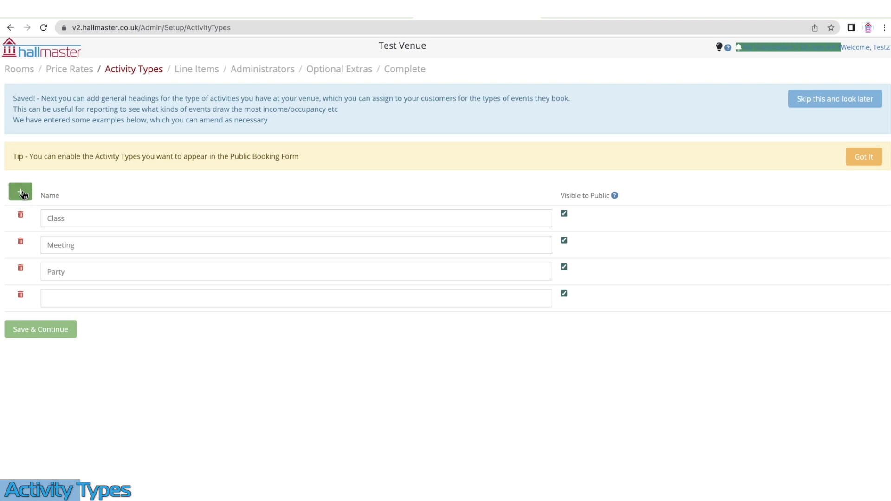
{"action": "type", "text": "Market"}
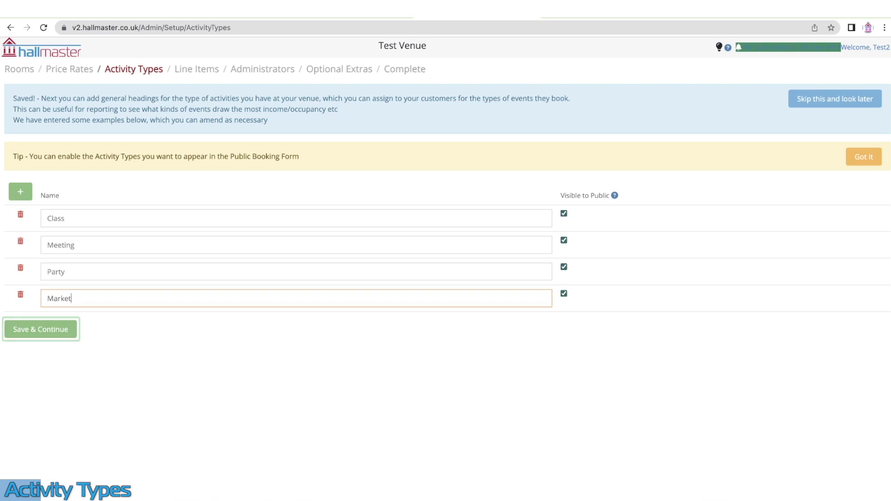
{"action": "left_click", "coordinate": [60, 330]}
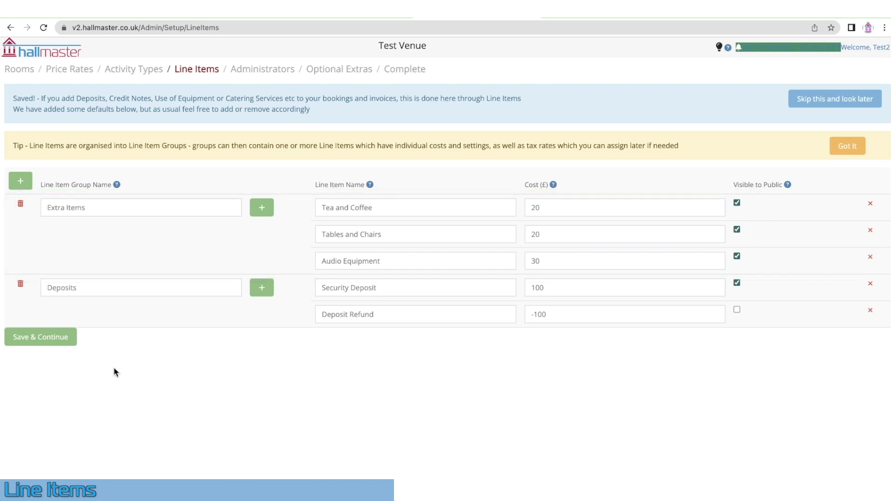
{"action": "left_click", "coordinate": [262, 208]}
{"action": "type", "text": "Projector"}
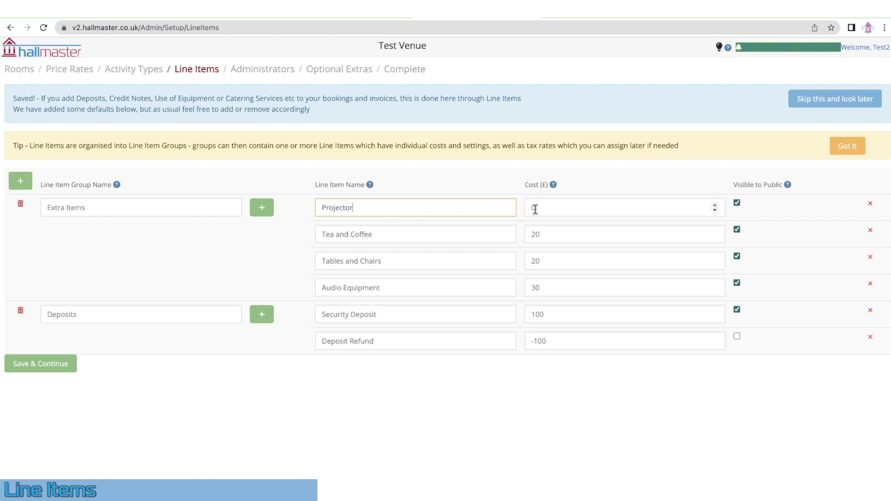
{"action": "double_click", "coordinate": [538, 208]}
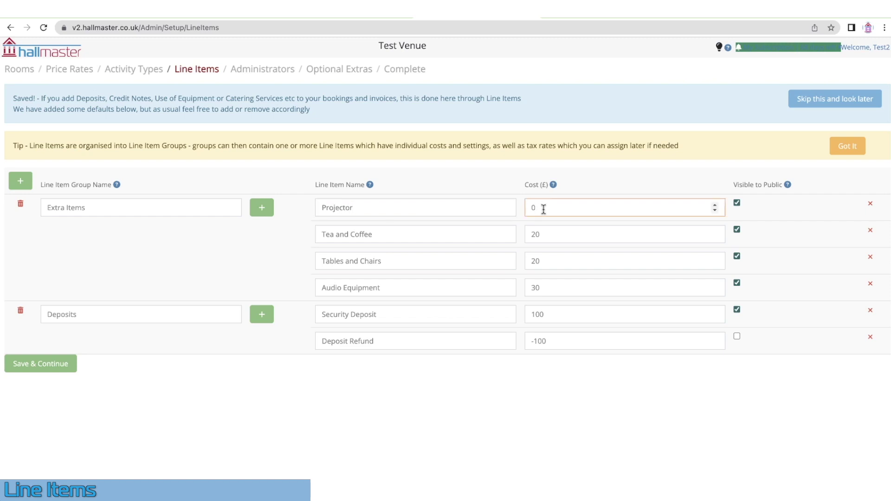
{"action": "type", "text": "20"}
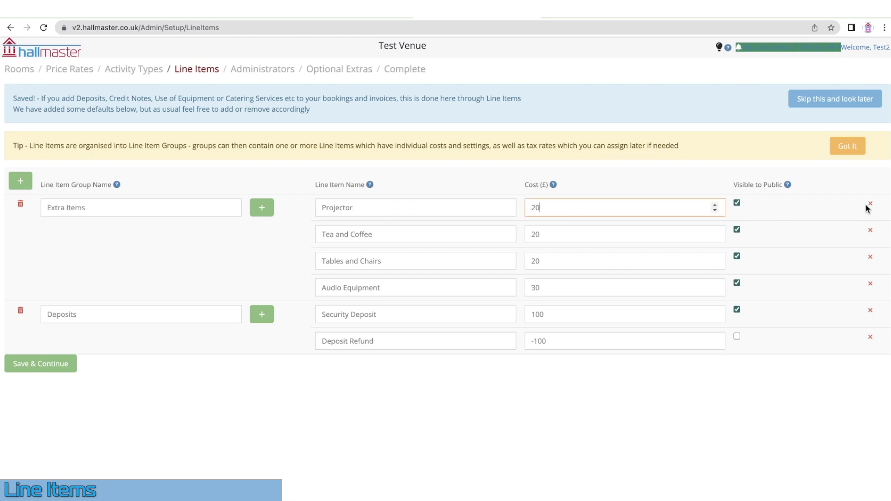
{"action": "left_click", "coordinate": [871, 204]}
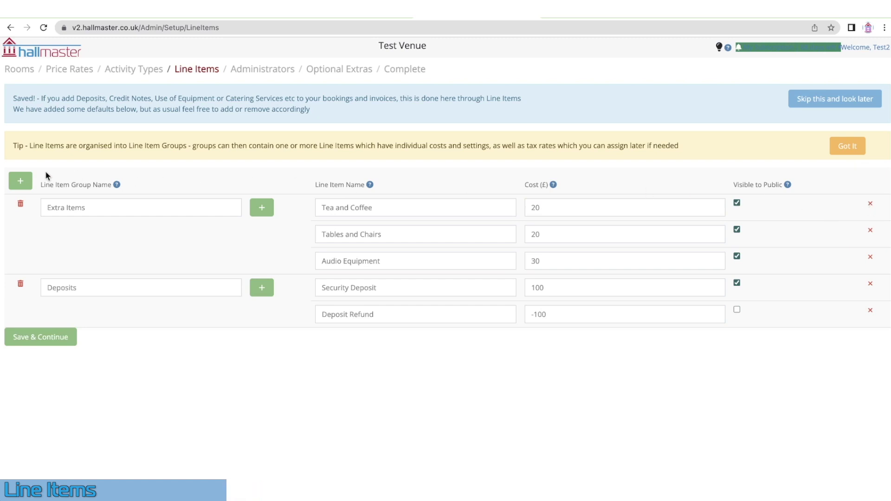
{"action": "left_click", "coordinate": [21, 181]}
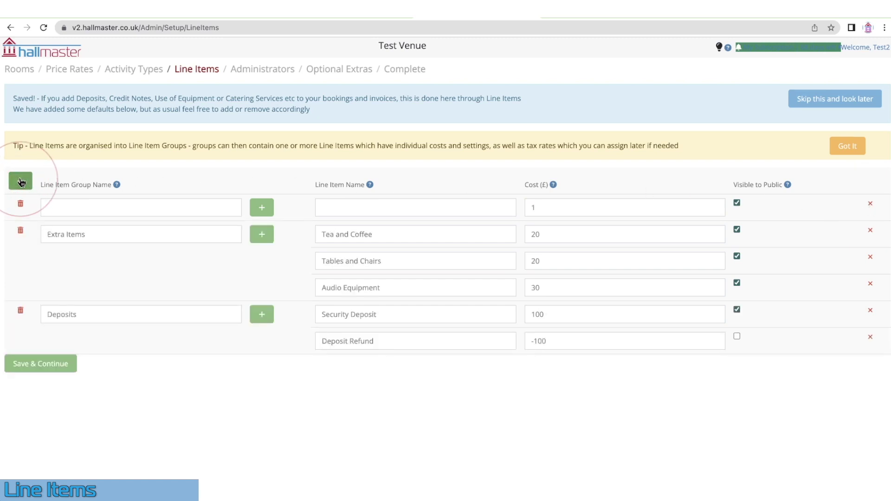
{"action": "type", "text": "Admin"}
{"action": "left_click", "coordinate": [366, 209]}
{"action": "type", "text": "Admin F"}
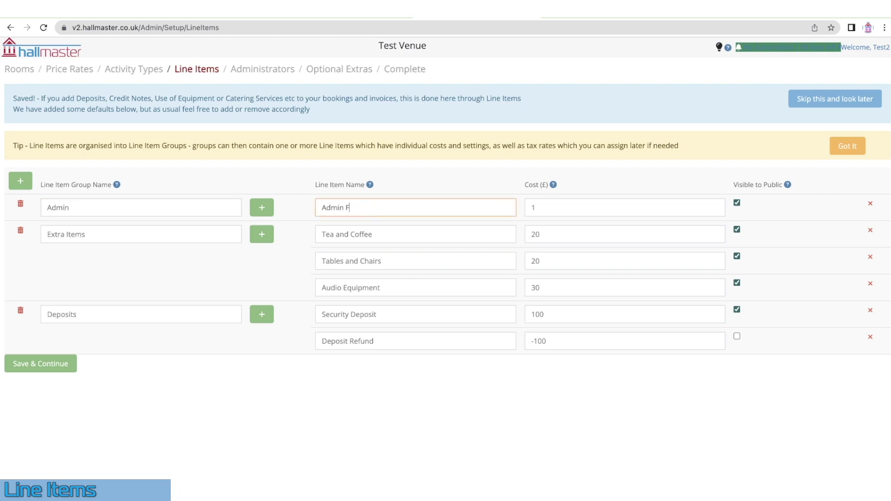
{"action": "type", "text": "ees"}
{"action": "left_click", "coordinate": [550, 208]}
{"action": "type", "text": "0"}
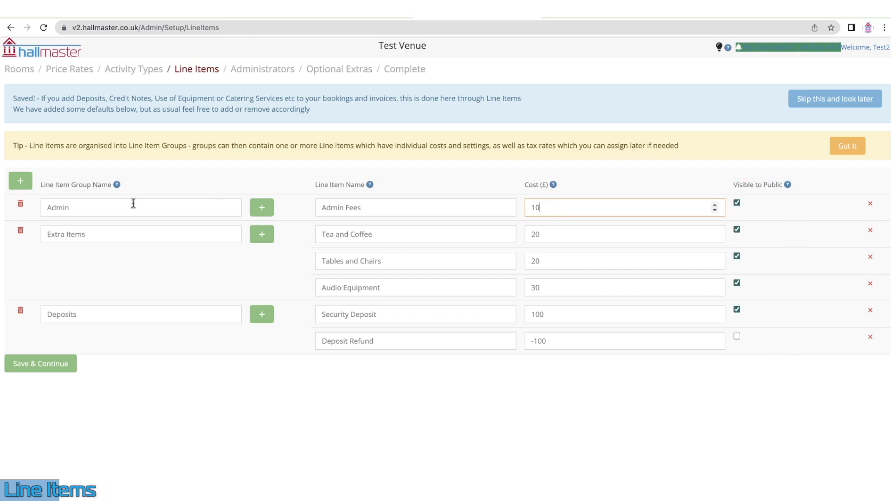
{"action": "left_click", "coordinate": [21, 204]}
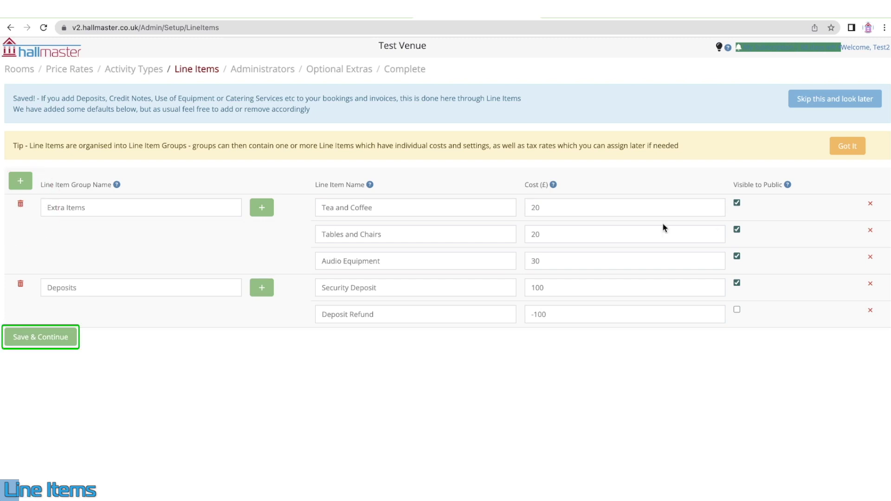
Save the line items, then add an administrator row with a first and last name
{"action": "left_click", "coordinate": [60, 335]}
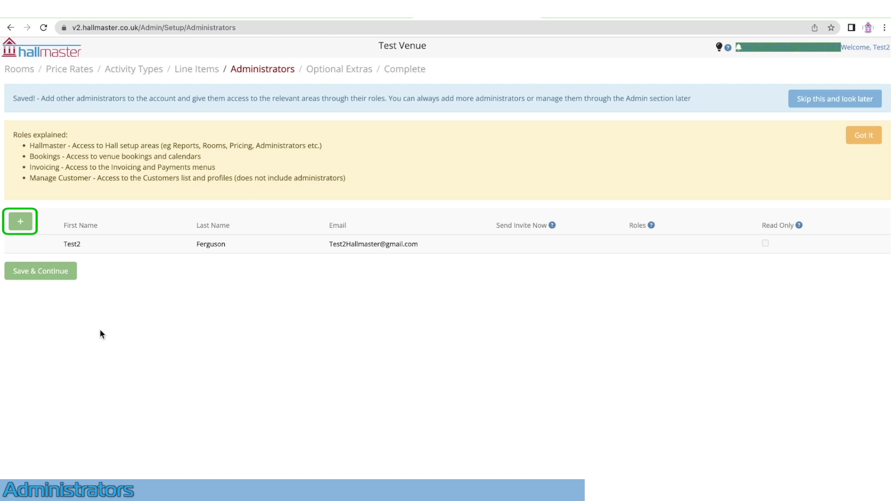
{"action": "left_click", "coordinate": [21, 222]}
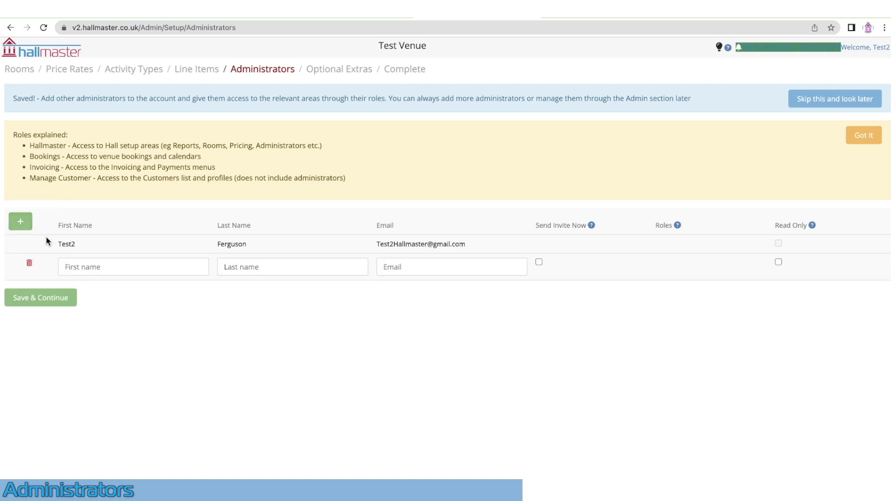
{"action": "left_click", "coordinate": [96, 267]}
{"action": "type", "text": "Test"}
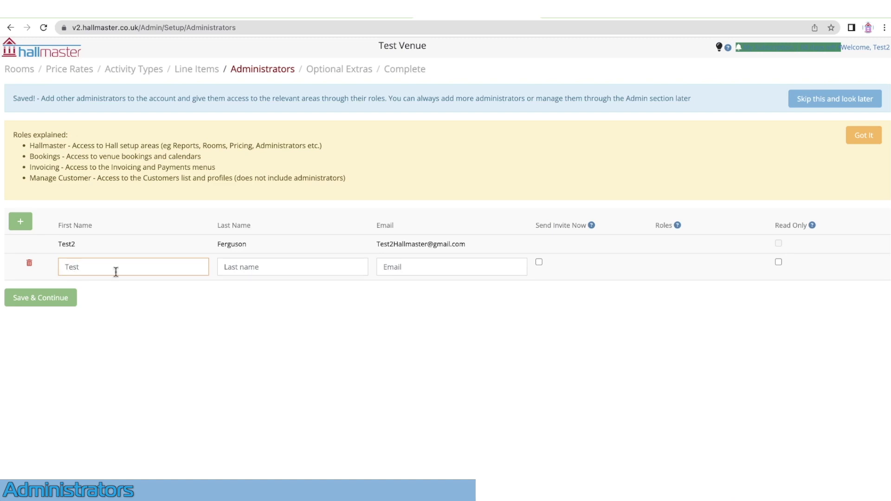
{"action": "left_click", "coordinate": [238, 270]}
{"action": "type", "text": "Ferguson"}
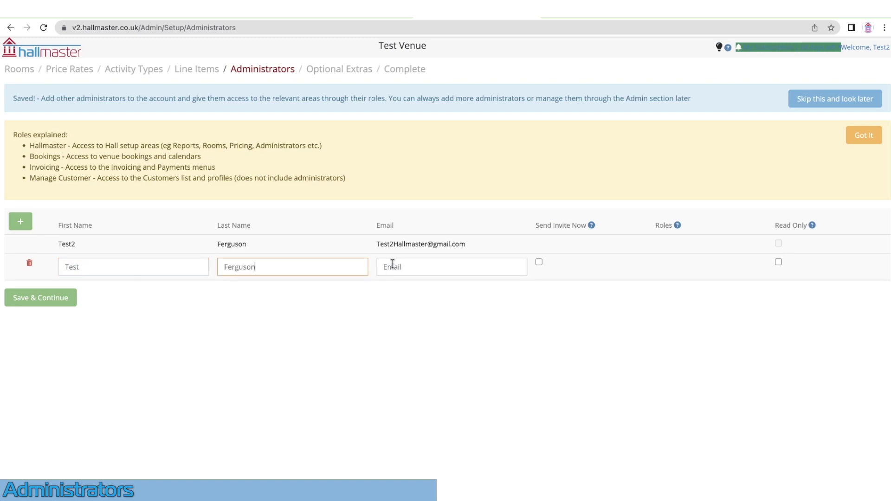
Enter the administrator's e-mail, tick Send Invite Now, then delete that administrator row
{"action": "left_click", "coordinate": [392, 264]}
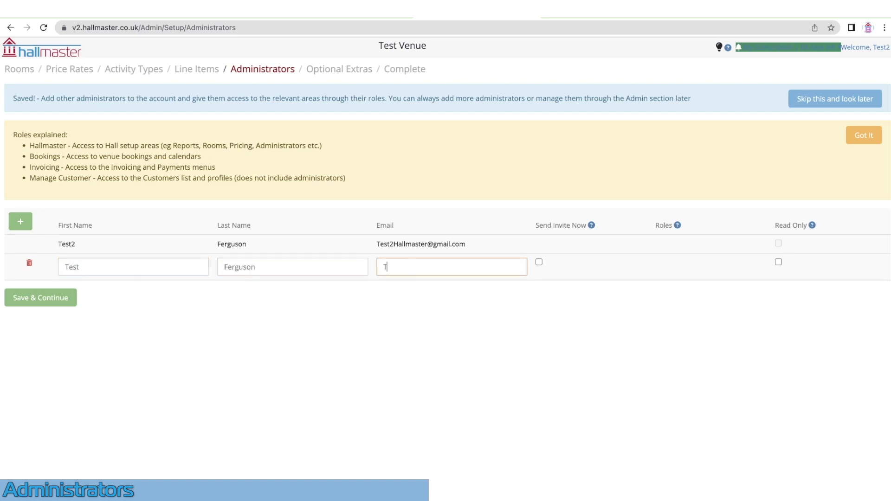
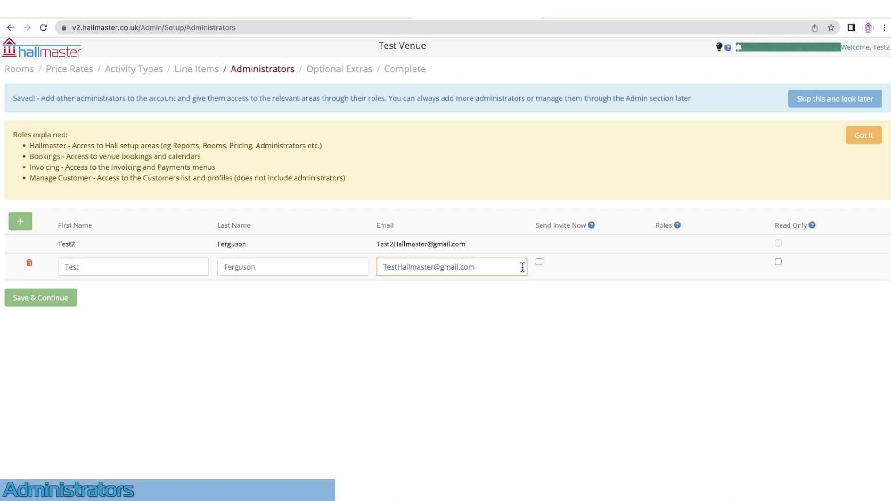
{"action": "left_click", "coordinate": [542, 263]}
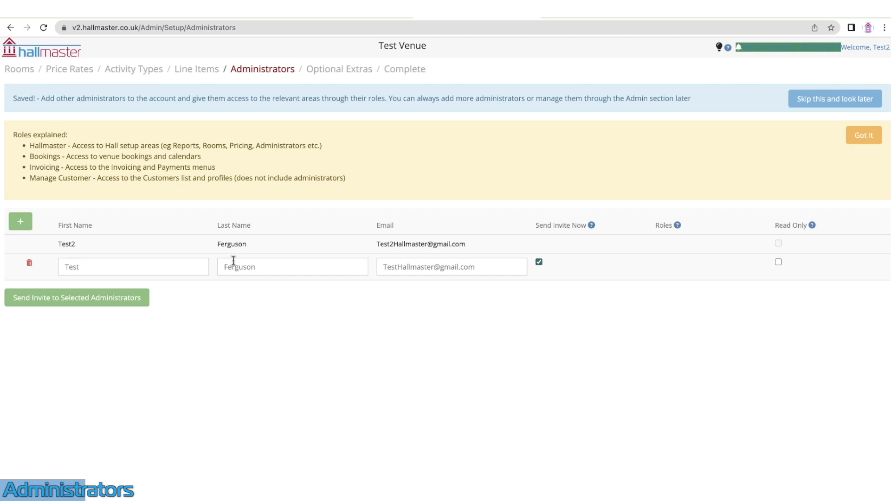
{"action": "left_click", "coordinate": [30, 265]}
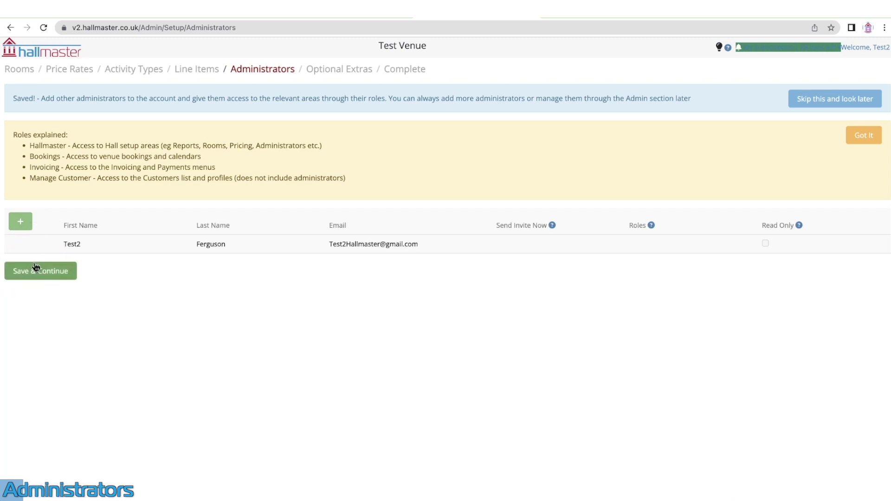
Continue to Optional Extras and switch Terms and Conditions on, then back off
{"action": "left_click", "coordinate": [42, 271]}
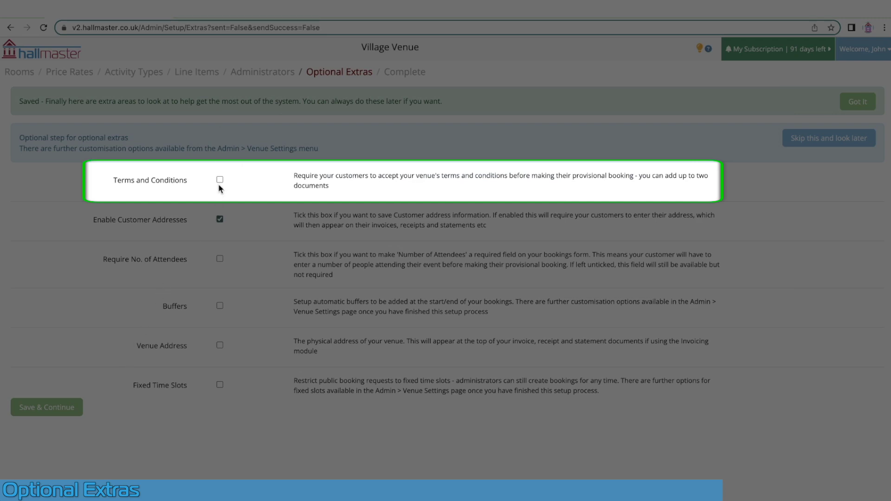
{"action": "left_click", "coordinate": [220, 181]}
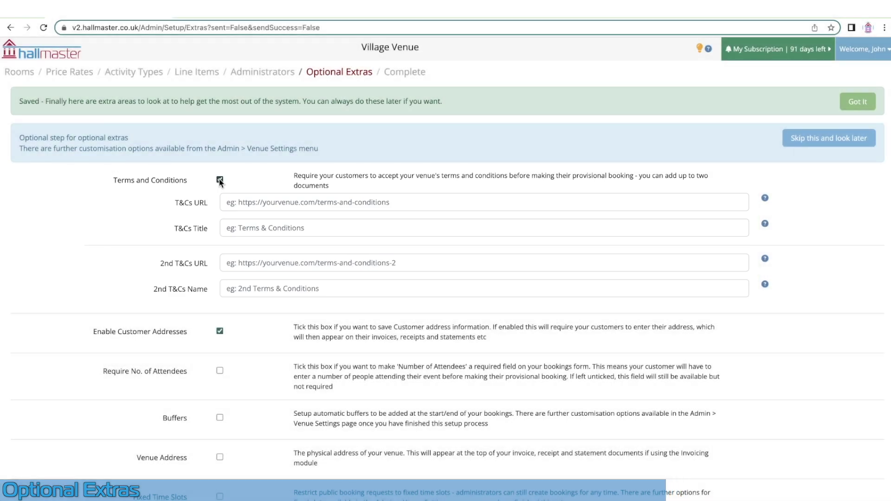
{"action": "left_click", "coordinate": [220, 180]}
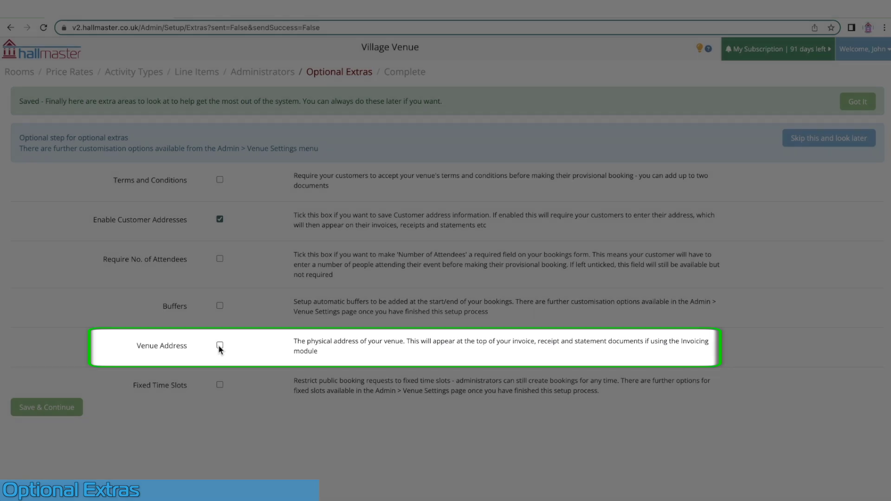
Enable Venue Address: Local Village Hall, Big City, The County, ABC123, telephone 555
{"action": "left_click", "coordinate": [220, 346]}
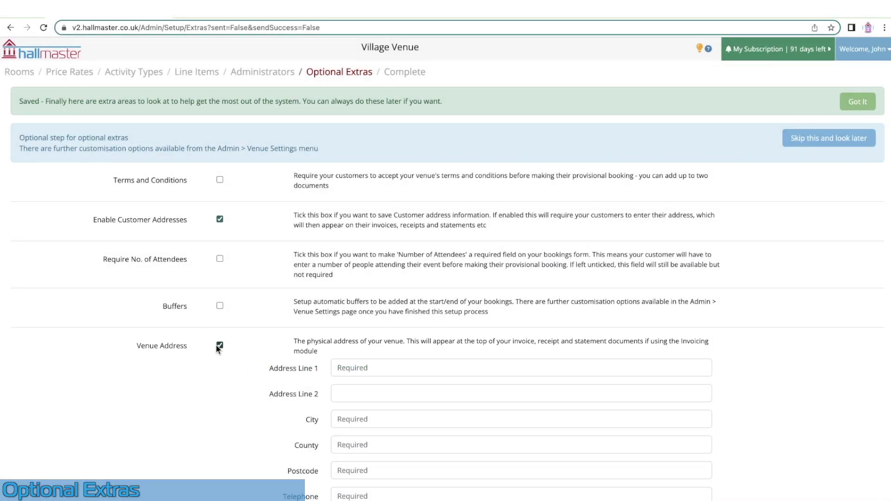
{"action": "scroll", "coordinate": [217, 348], "scroll_direction": "down", "scroll_amount": 3}
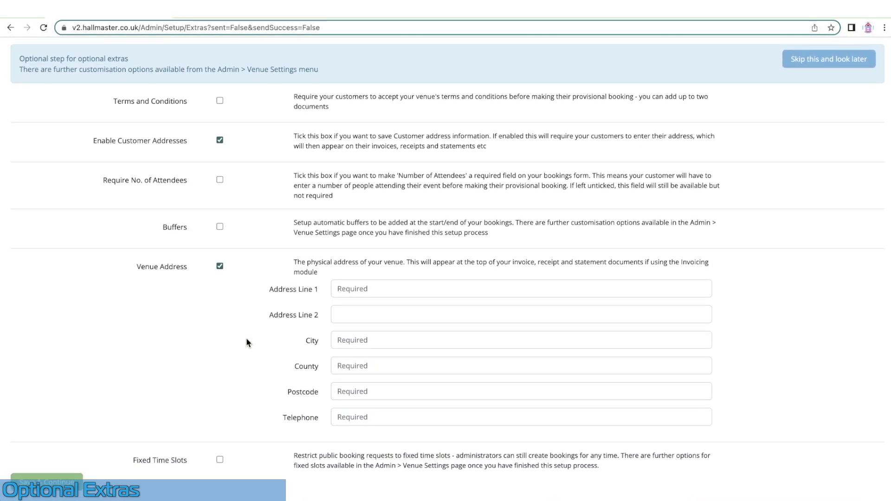
{"action": "left_click", "coordinate": [376, 287]}
{"action": "type", "text": "Local V"}
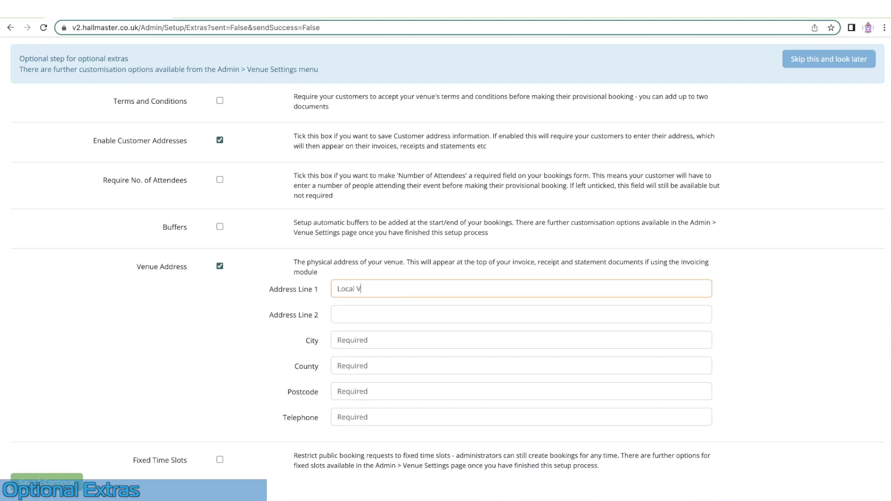
{"action": "type", "text": "illage Hall"}
{"action": "key", "text": "Tab"}
{"action": "key", "text": "Tab"}
{"action": "type", "text": "Big City"}
{"action": "key", "text": "Tab"}
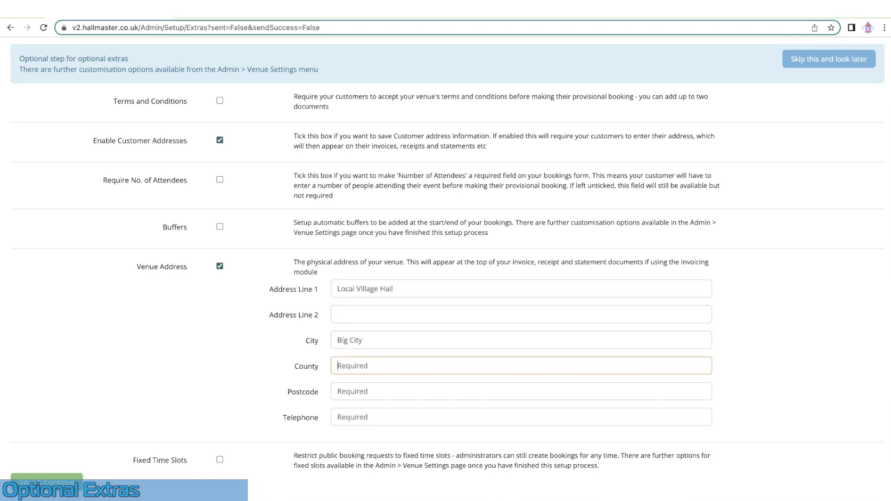
{"action": "type", "text": "The County"}
{"action": "key", "text": "Tab"}
{"action": "type", "text": "AB"}
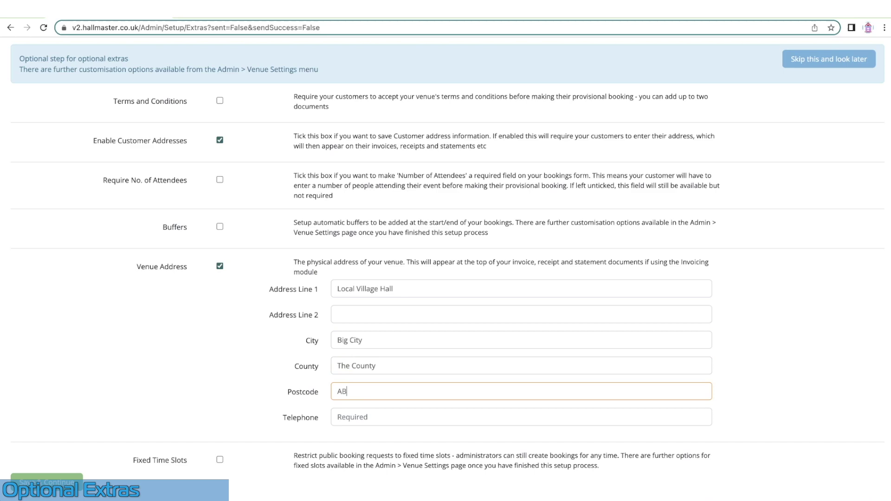
{"action": "type", "text": "C123"}
{"action": "key", "text": "Tab"}
{"action": "type", "text": "555"}
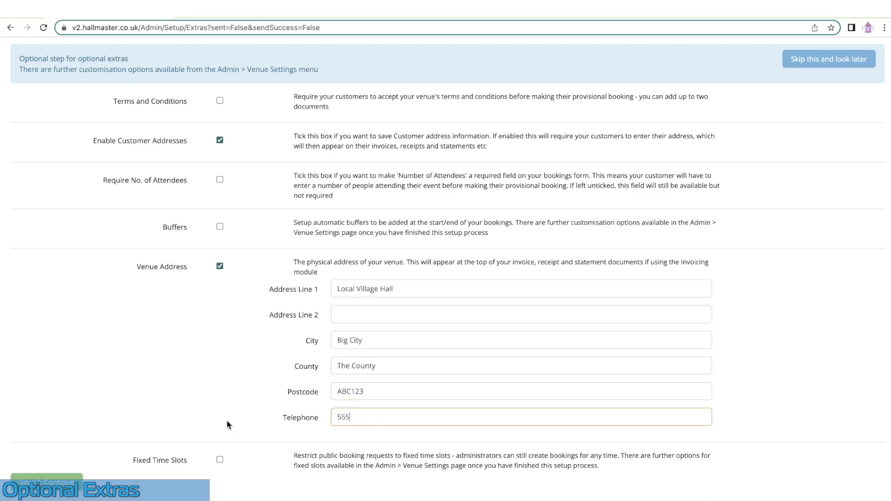
Enable fixed time slots and add an 'Available To Book' slot from 11:00 to 15:00
{"action": "left_click", "coordinate": [220, 460]}
{"action": "scroll", "coordinate": [221, 464], "scroll_direction": "down", "scroll_amount": 1}
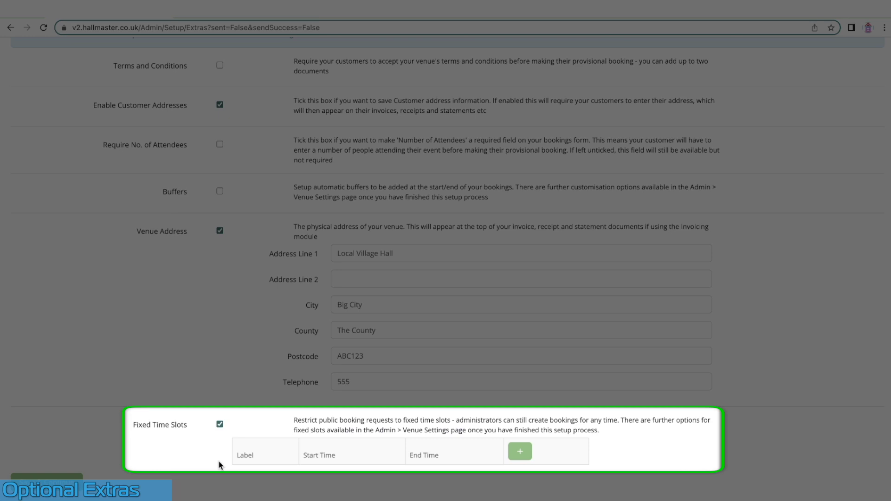
{"action": "left_click", "coordinate": [520, 451]}
{"action": "scroll", "coordinate": [526, 453], "scroll_direction": "down", "scroll_amount": 1}
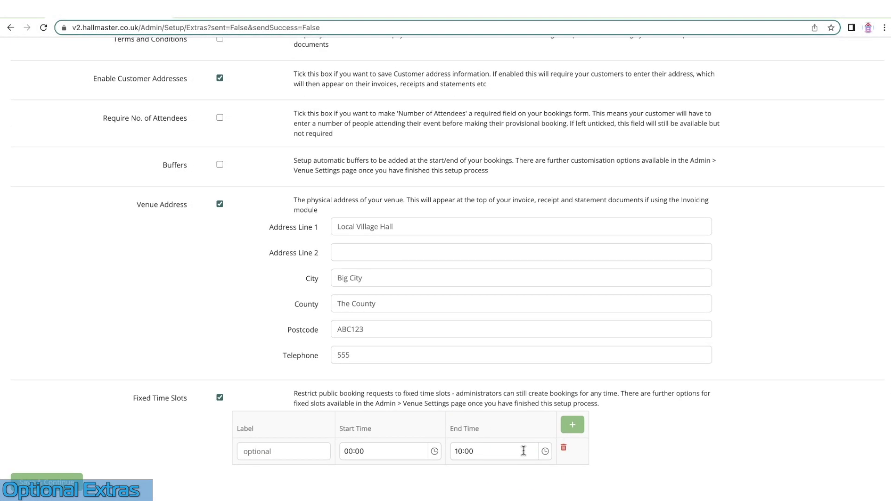
{"action": "left_click", "coordinate": [309, 453]}
{"action": "type", "text": "Avalialb"}
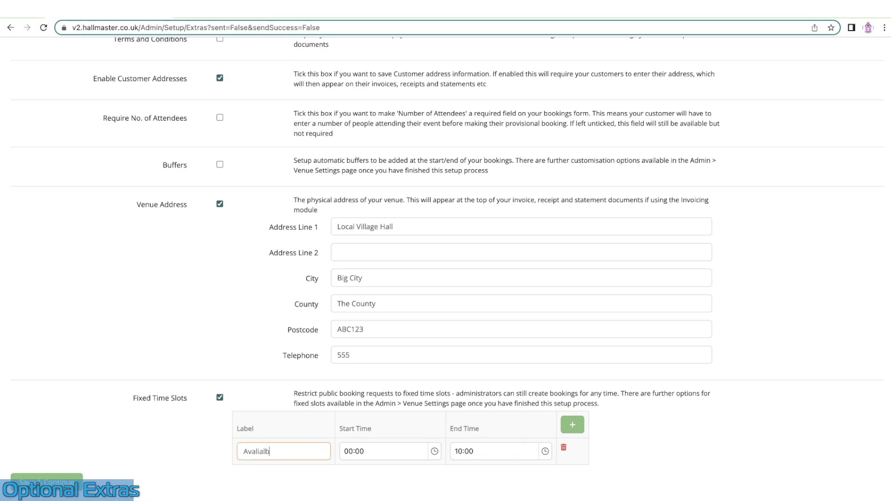
{"action": "key", "text": "BackSpace"}
{"action": "key", "text": "BackSpace"}
{"action": "key", "text": "BackSpace"}
{"action": "key", "text": "BackSpace"}
{"action": "key", "text": "BackSpace"}
{"action": "type", "text": "ilable To Book"}
{"action": "left_click", "coordinate": [435, 451]}
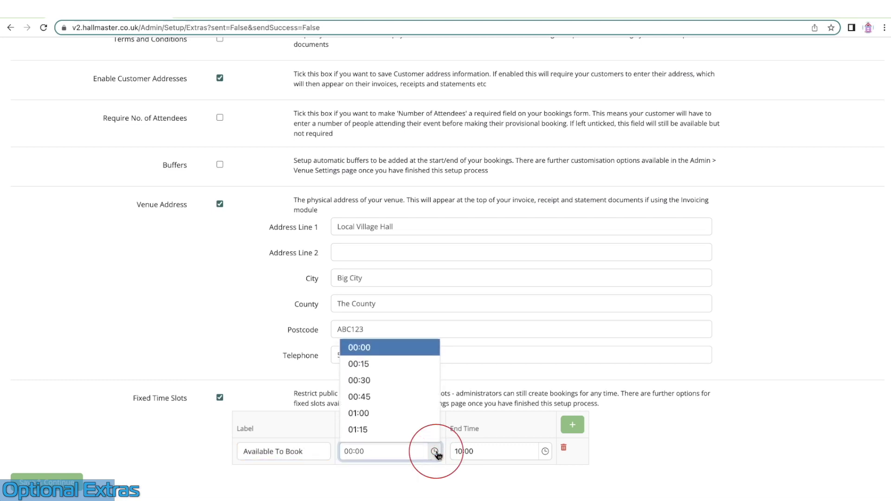
{"action": "scroll", "coordinate": [405, 423], "scroll_direction": "down", "scroll_amount": 15}
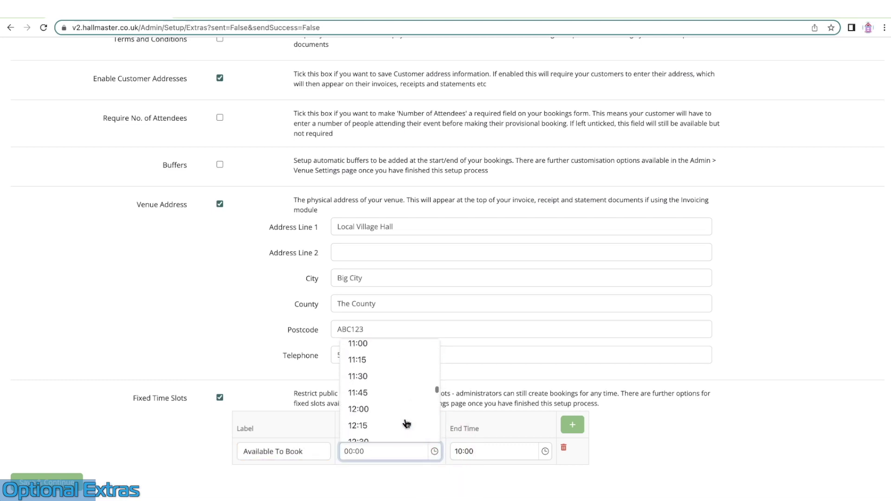
{"action": "left_click", "coordinate": [383, 347]}
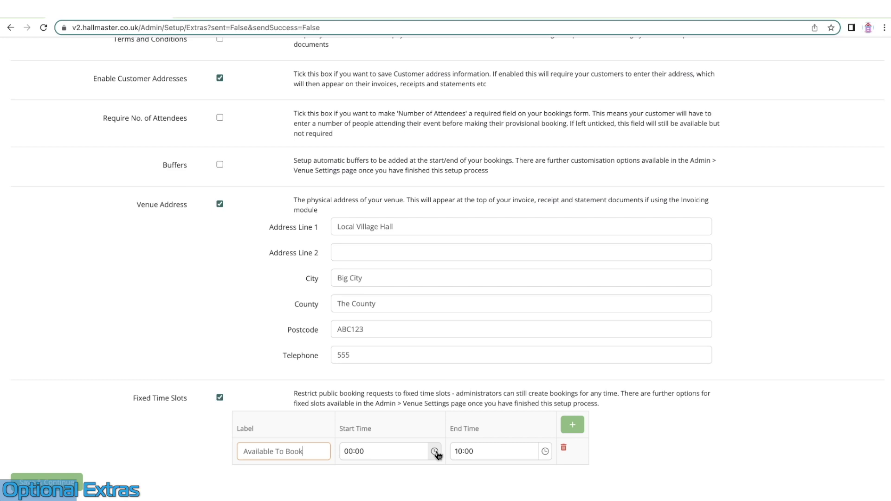
{"action": "left_click", "coordinate": [545, 451]}
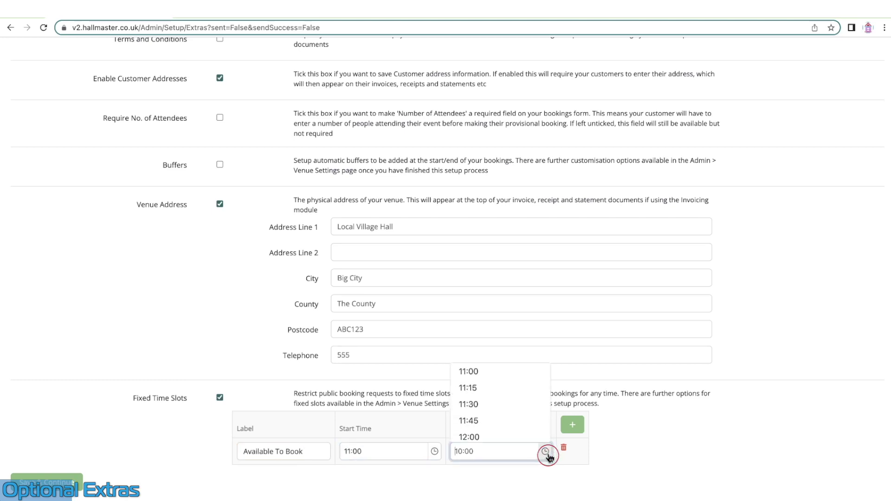
{"action": "scroll", "coordinate": [483, 420], "scroll_direction": "down", "scroll_amount": 5}
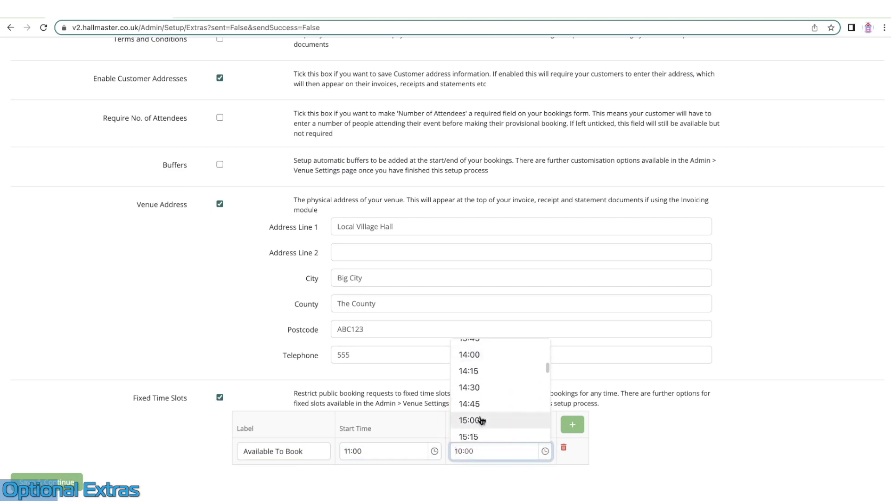
{"action": "left_click", "coordinate": [482, 420]}
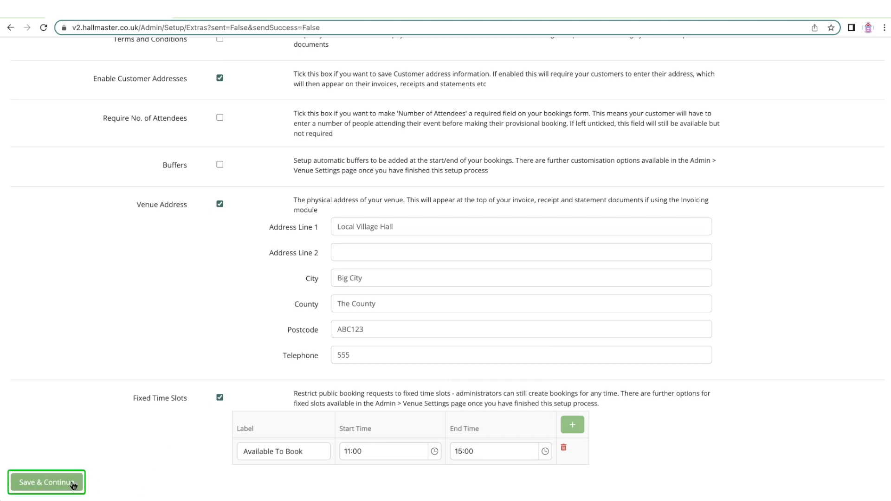
Save the optional extras to finish the setup wizard and reach the Dashboard
{"action": "left_click", "coordinate": [58, 485]}
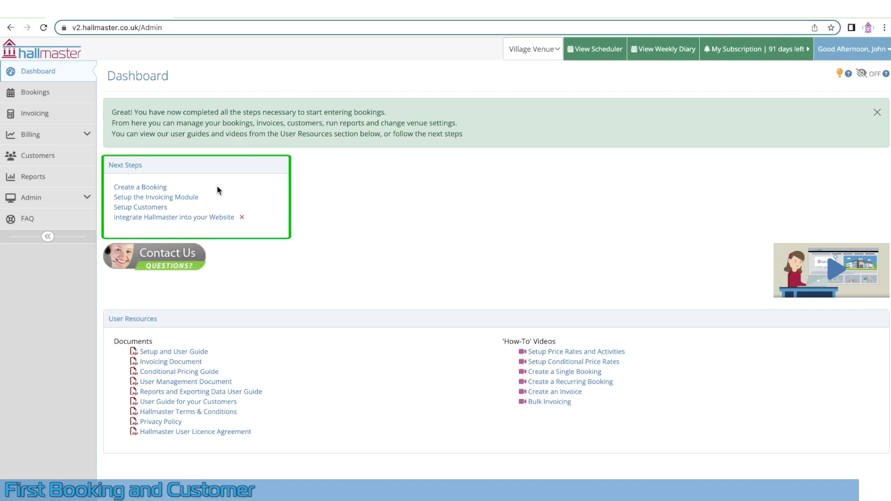
Create a booking for Meeting Room with the event name 'Yoga Class'
{"action": "left_click", "coordinate": [154, 188]}
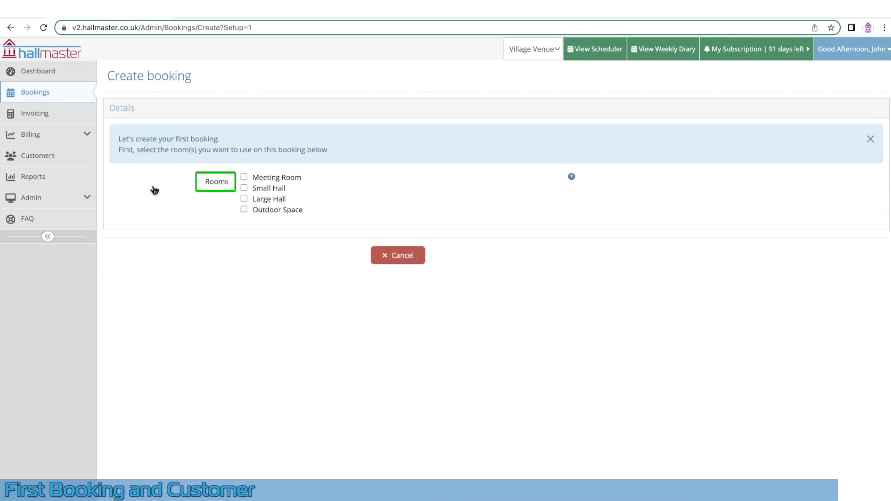
{"action": "left_click", "coordinate": [245, 178]}
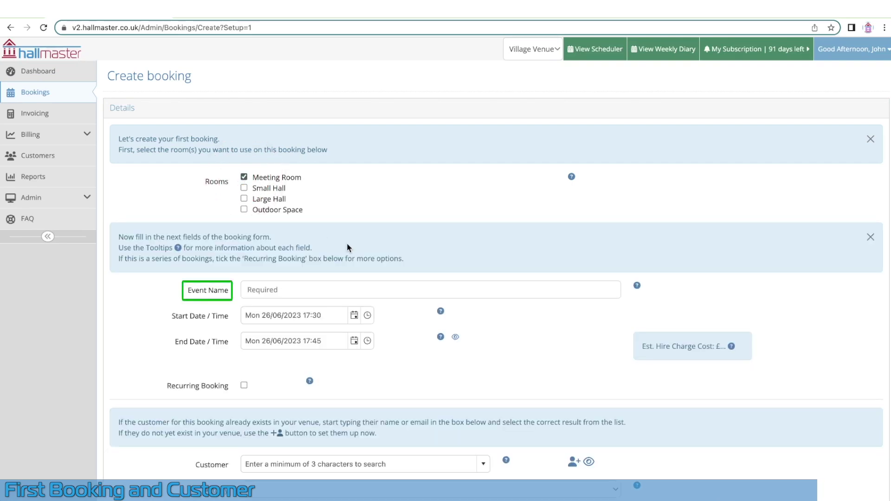
{"action": "left_click", "coordinate": [279, 290]}
{"action": "type", "text": "Yoga Class"}
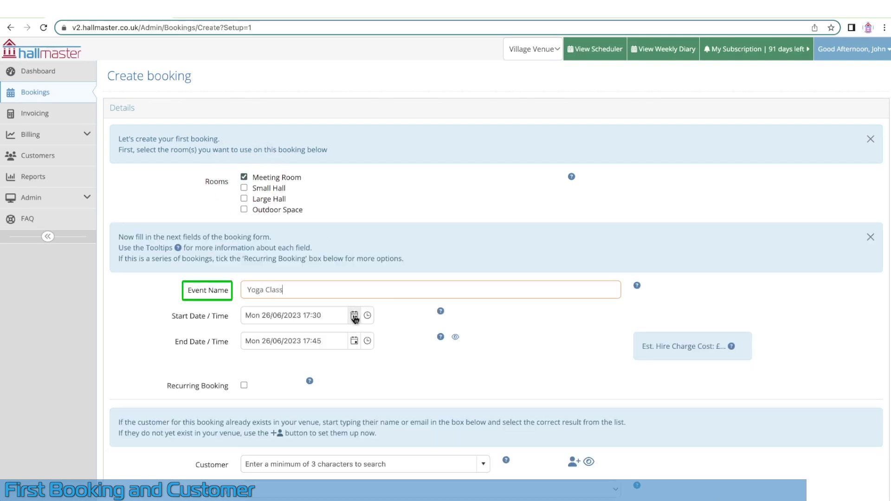
Set the booking to Thu 29/06/2023 from 11:00 to 12:00
{"action": "left_click", "coordinate": [355, 315]}
{"action": "left_click", "coordinate": [325, 250]}
{"action": "left_click", "coordinate": [368, 315]}
{"action": "scroll", "coordinate": [336, 343], "scroll_direction": "up", "scroll_amount": 10}
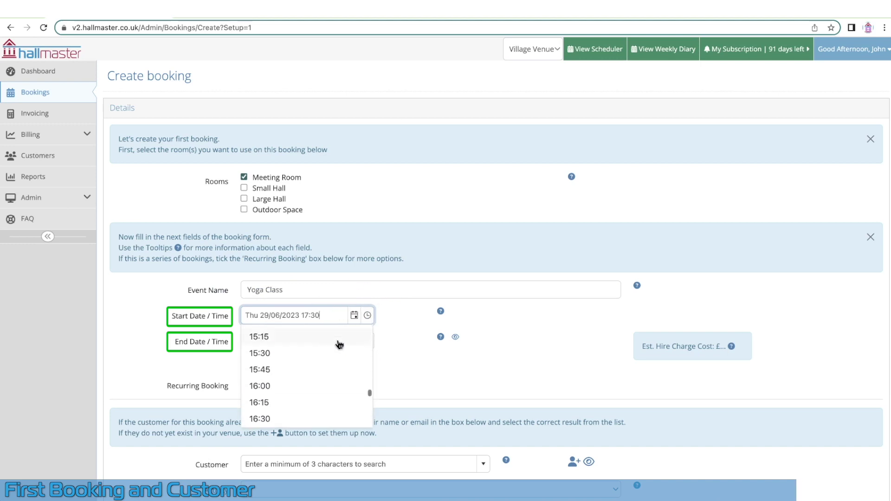
{"action": "left_click", "coordinate": [303, 364]}
{"action": "left_click", "coordinate": [367, 341]}
{"action": "scroll", "coordinate": [318, 371], "scroll_direction": "up", "scroll_amount": 10}
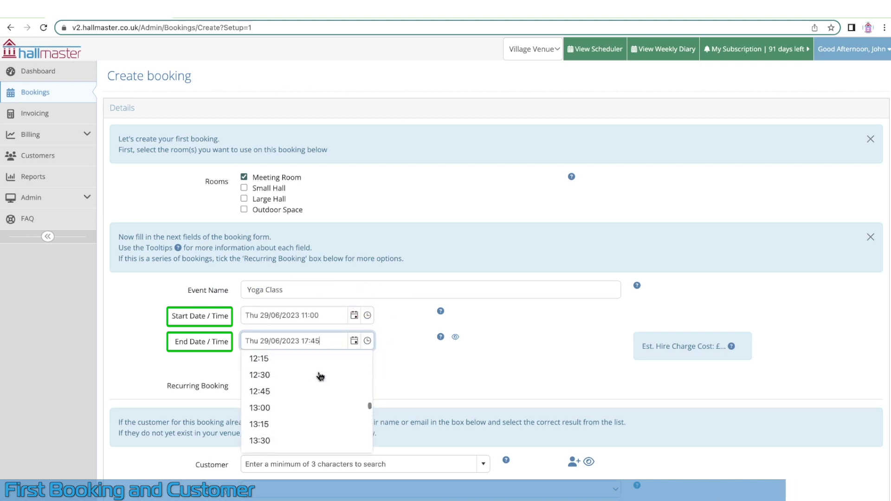
{"action": "left_click", "coordinate": [304, 387]}
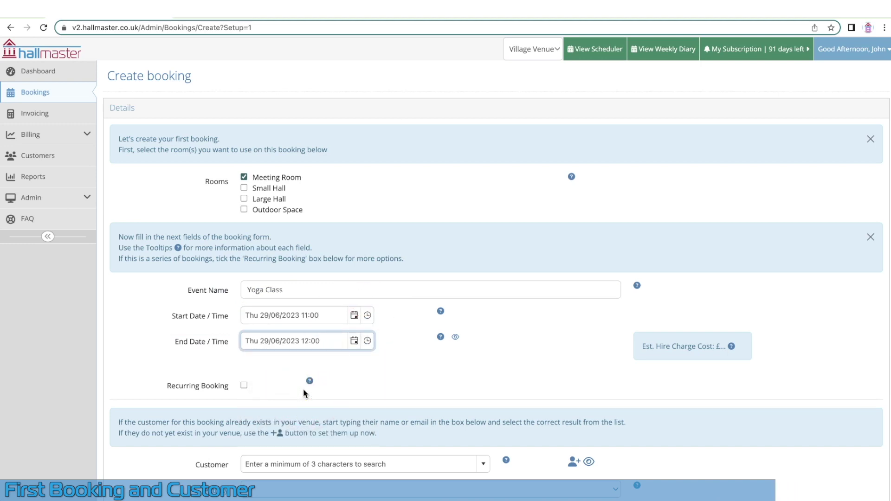
Switch Recurring on to view its options, then back off for a one-off booking
{"action": "left_click", "coordinate": [245, 387]}
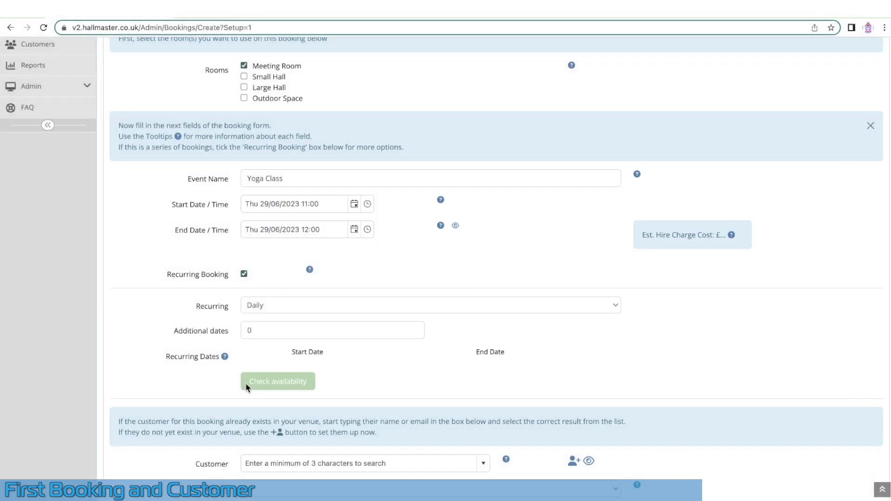
{"action": "left_click", "coordinate": [244, 274]}
{"action": "scroll", "coordinate": [360, 358], "scroll_direction": "down", "scroll_amount": 2}
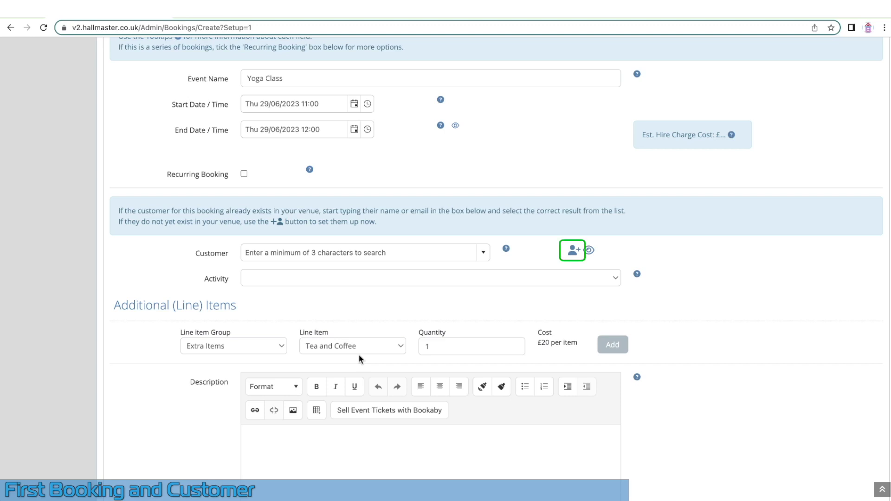
Add a new customer with first name, surname, e-mail and group name Yoga
{"action": "left_click", "coordinate": [574, 249]}
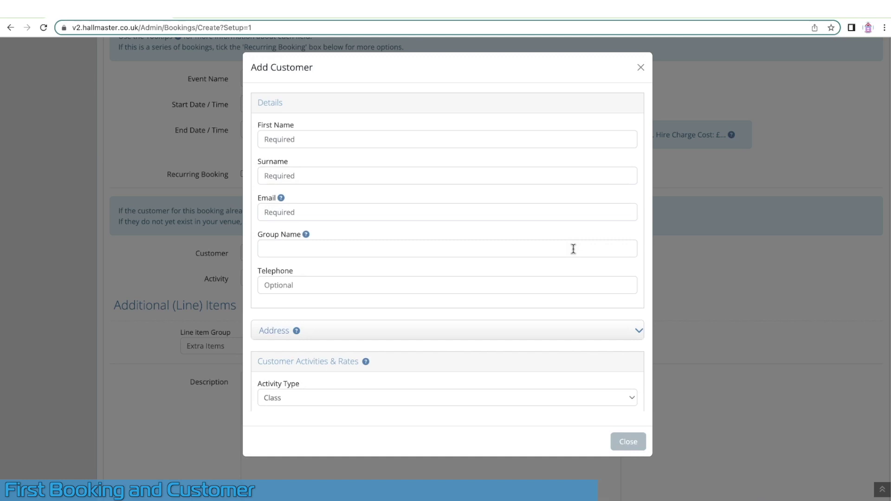
{"action": "left_click", "coordinate": [529, 140]}
{"action": "type", "text": "Jane"}
{"action": "key", "text": "Tab"}
{"action": "type", "text": "D"}
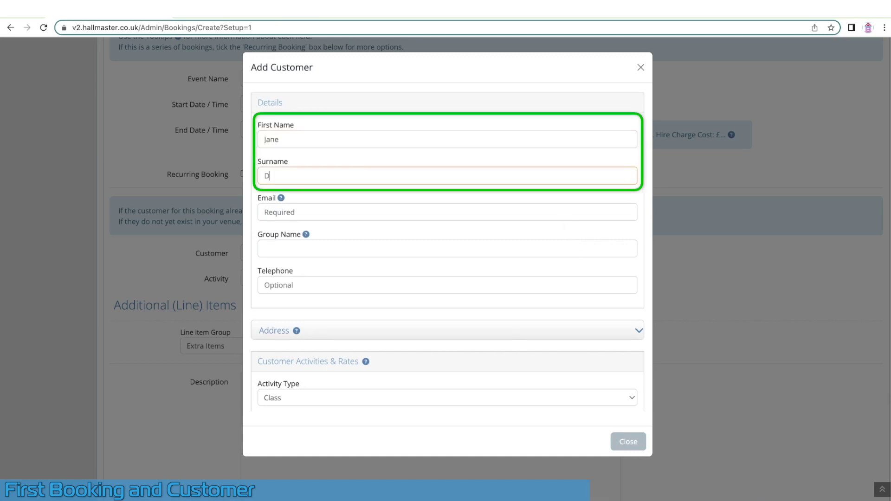
{"action": "type", "text": "oe"}
{"action": "key", "text": "Tab"}
{"action": "type", "text": "Ja"}
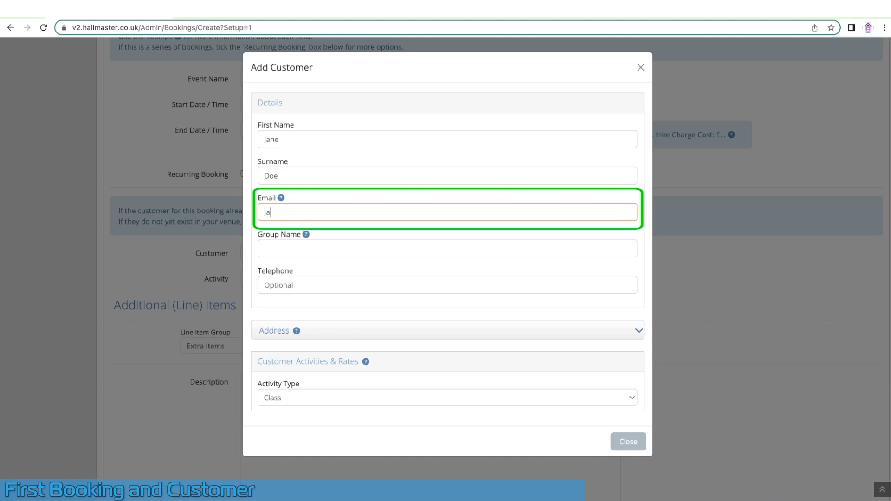
{"action": "type", "text": "neDoe@email.com"}
{"action": "key", "text": "Tab"}
{"action": "type", "text": "Yoga"}
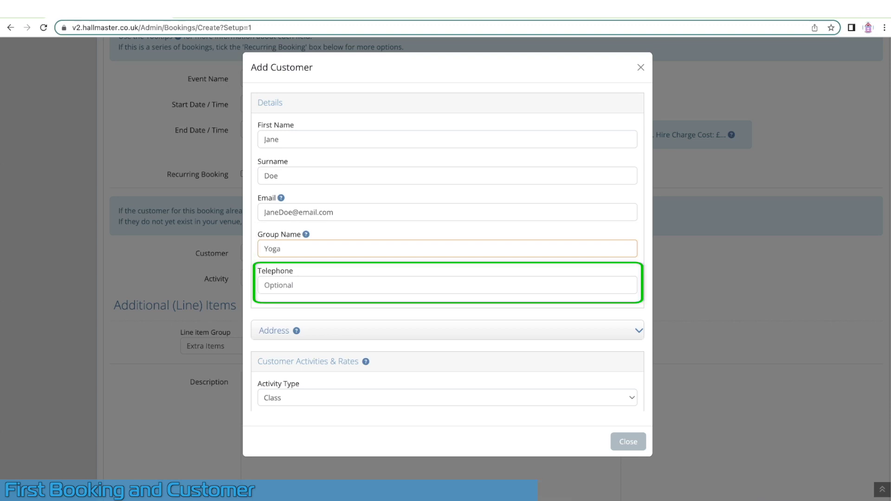
Enter the customer address Yoga Club HQ, Yoga City, Yoga County, ABC123, and copy the main email for invoicing
{"action": "left_click", "coordinate": [617, 331]}
{"action": "scroll", "coordinate": [620, 332], "scroll_direction": "down", "scroll_amount": 2}
{"action": "scroll", "coordinate": [620, 333], "scroll_direction": "down", "scroll_amount": 3}
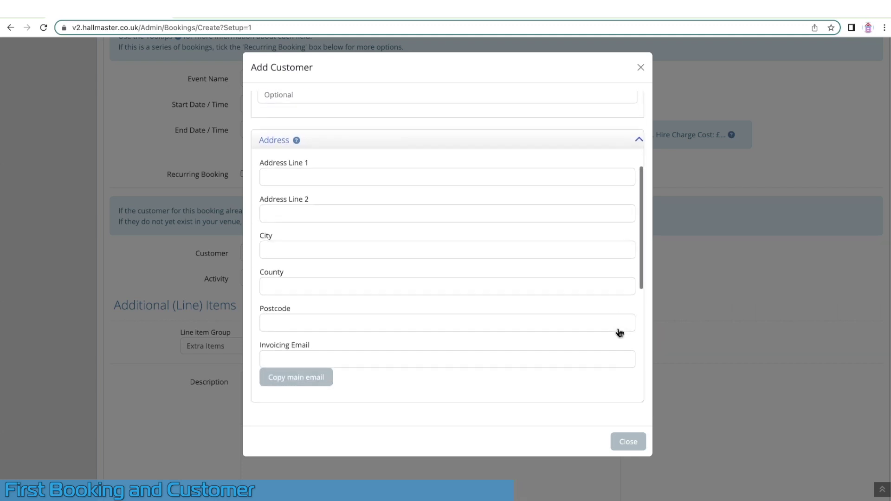
{"action": "left_click", "coordinate": [447, 166]}
{"action": "type", "text": "Yoga Club HQ"}
{"action": "key", "text": "Tab"}
{"action": "key", "text": "Tab"}
{"action": "type", "text": "Yoga City"}
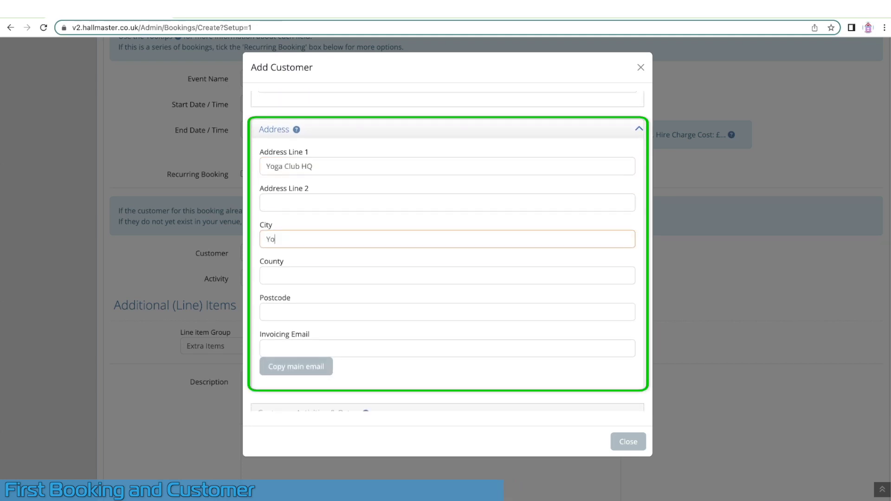
{"action": "key", "text": "Tab"}
{"action": "type", "text": "Yoga County"}
{"action": "key", "text": "Tab"}
{"action": "type", "text": "ABC123"}
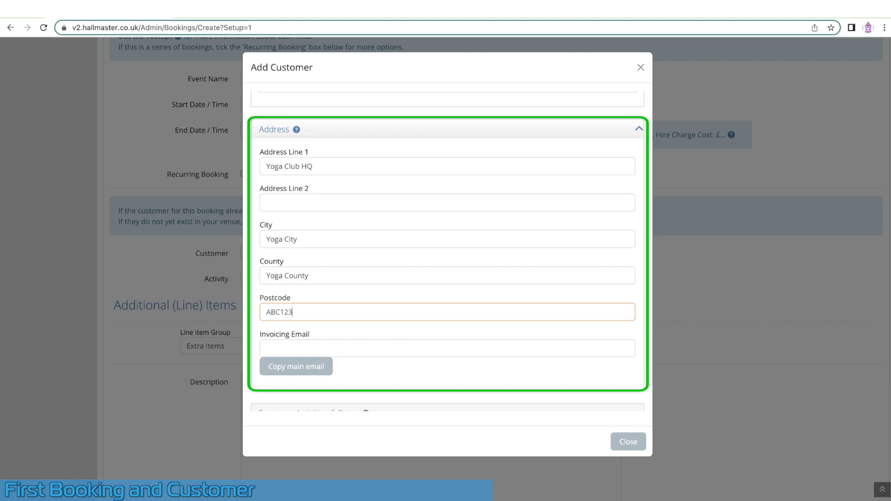
{"action": "key", "text": "Tab"}
{"action": "left_click", "coordinate": [306, 369]}
Add a 'Yoga Class' activity at Standard Rate - Hourly and save the new customer
{"action": "scroll", "coordinate": [308, 375], "scroll_direction": "down", "scroll_amount": 5}
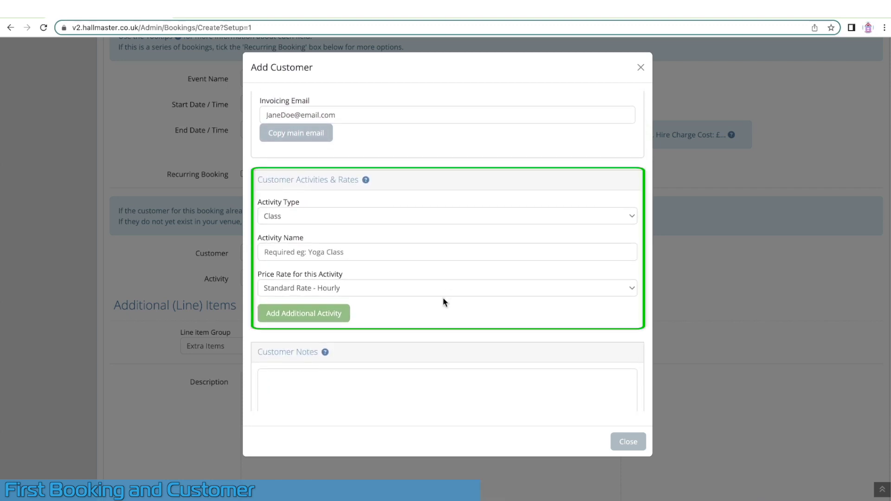
{"action": "left_click", "coordinate": [429, 251]}
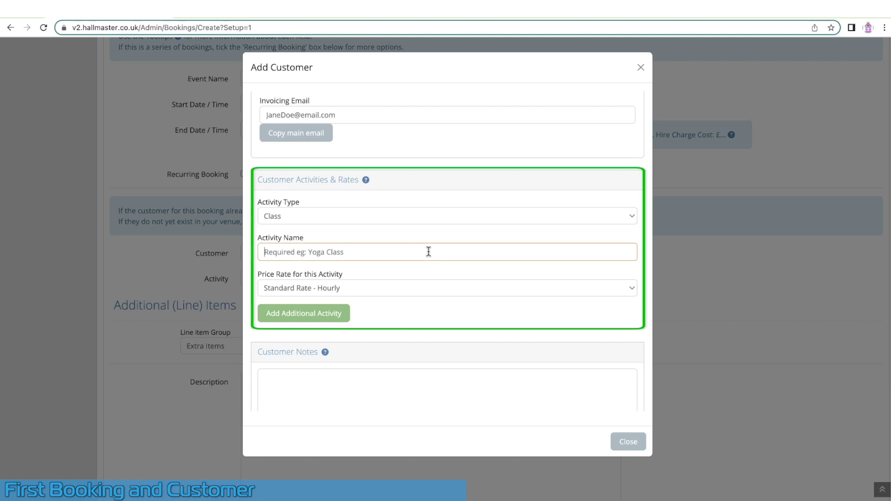
{"action": "type", "text": "Yoga Class"}
{"action": "left_click", "coordinate": [407, 287]}
{"action": "left_click", "coordinate": [407, 287]}
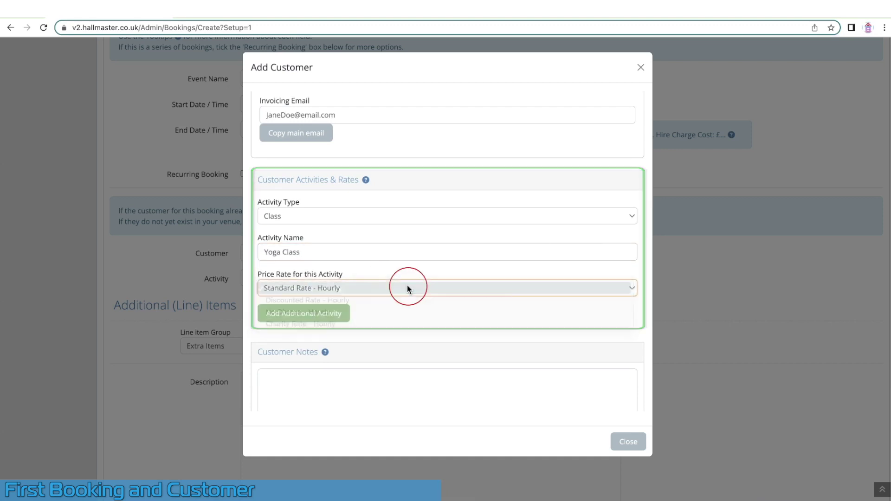
{"action": "scroll", "coordinate": [408, 289], "scroll_direction": "down", "scroll_amount": 2}
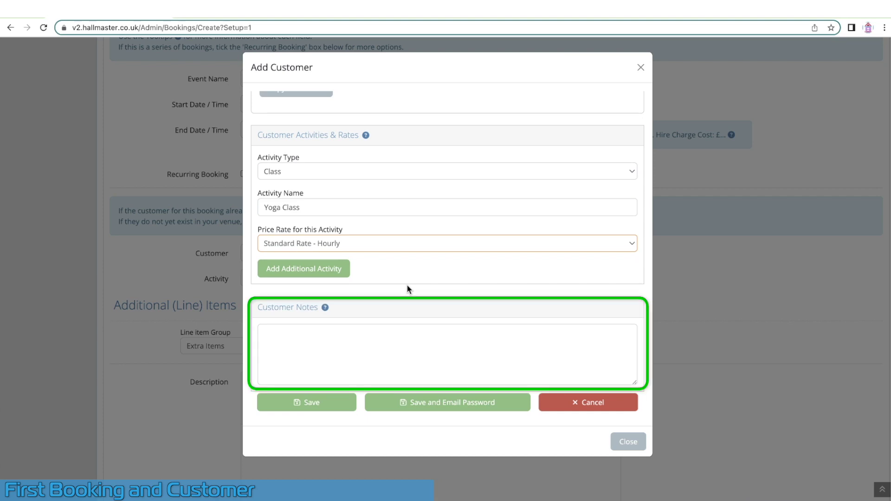
{"action": "left_click", "coordinate": [306, 402]}
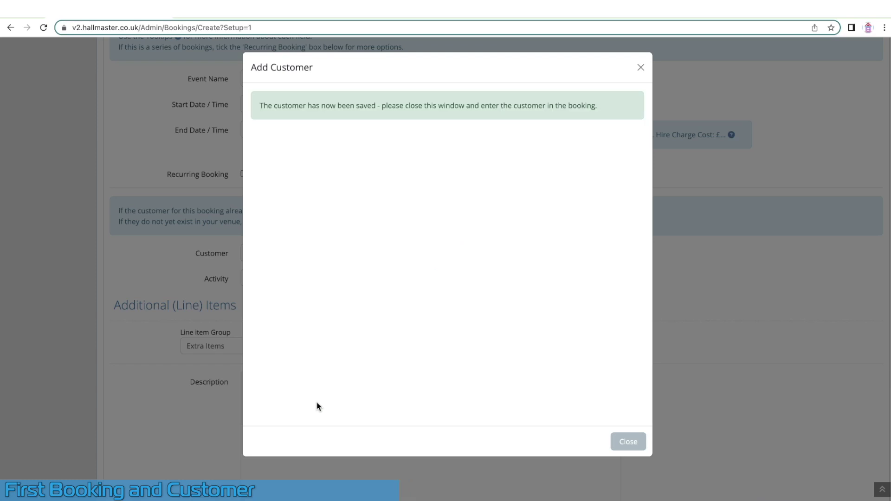
Set the booking's customer to the new customer with Yoga Class (Standard Rate - Hourly), estimating £12.00
{"action": "left_click", "coordinate": [629, 442]}
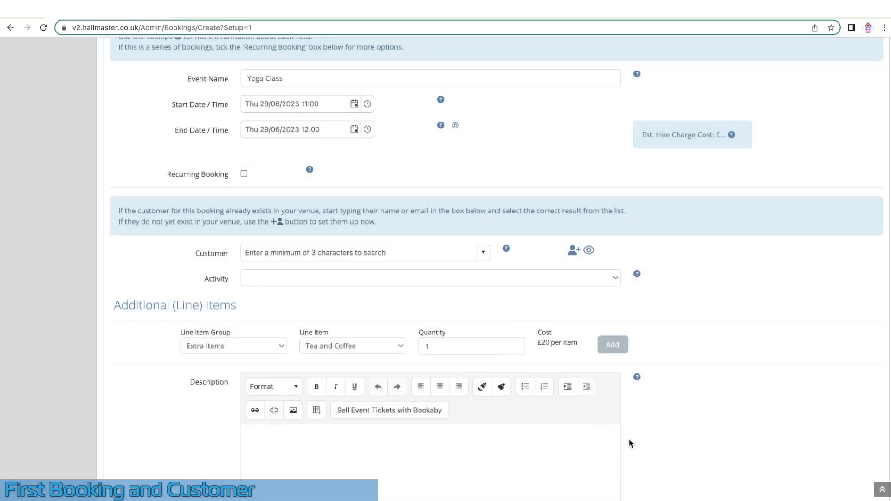
{"action": "left_click", "coordinate": [315, 254]}
{"action": "type", "text": "Jan"}
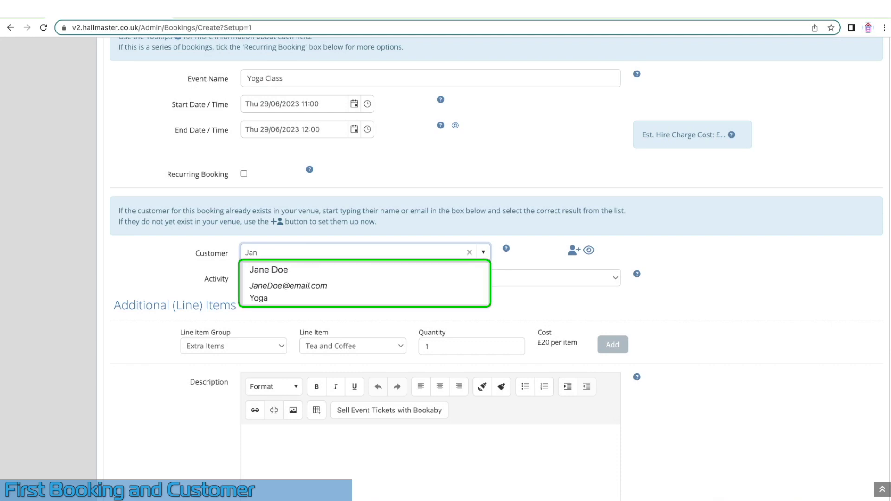
{"action": "left_click", "coordinate": [313, 274]}
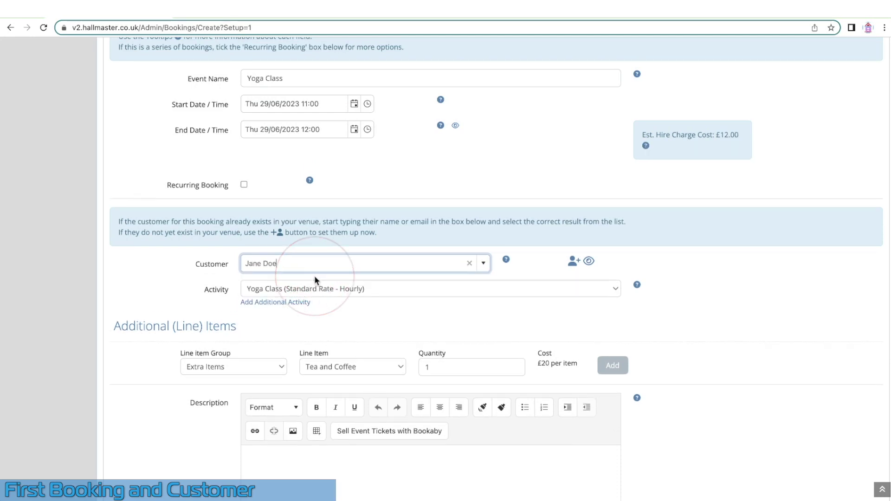
{"action": "left_click", "coordinate": [315, 291]}
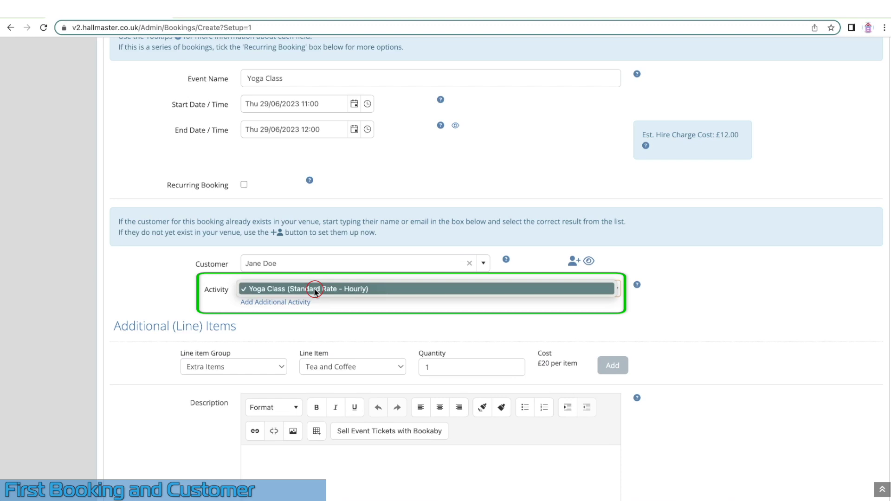
{"action": "left_click", "coordinate": [314, 290]}
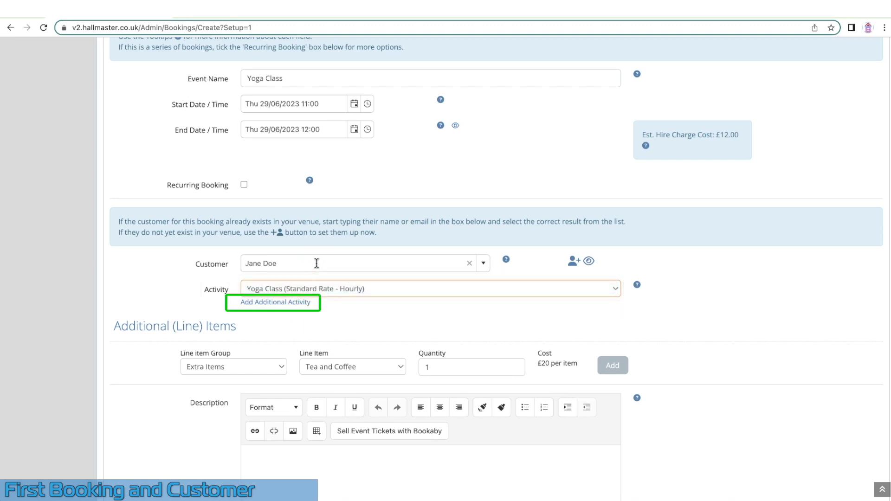
Describe the booking as a yoga class with its instructor and set privacy to Public - Contact Details Hidden
{"action": "scroll", "coordinate": [317, 263], "scroll_direction": "down", "scroll_amount": 5}
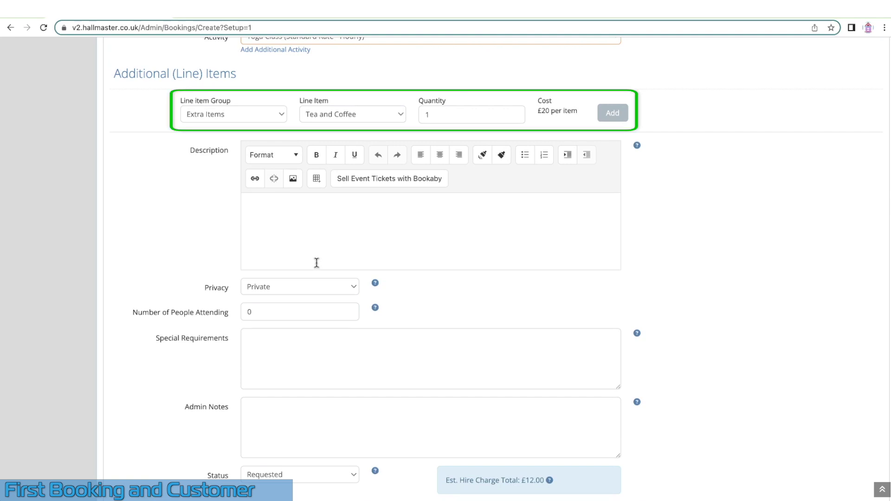
{"action": "left_click", "coordinate": [269, 113]}
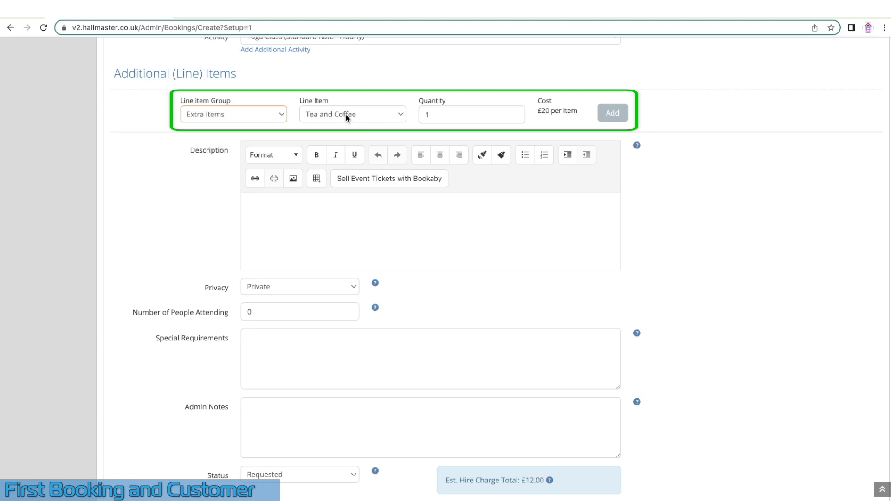
{"action": "left_click", "coordinate": [246, 199]}
{"action": "type", "text": "A yoga class with Instructor Jane."}
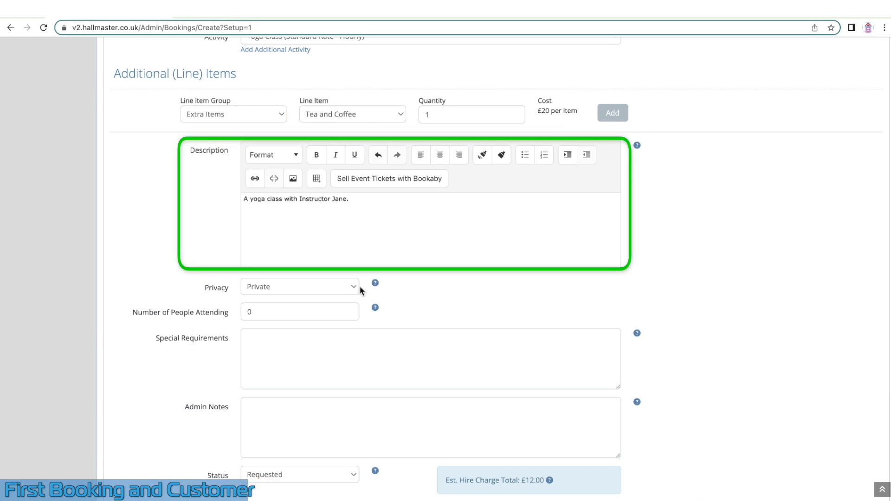
{"action": "left_click", "coordinate": [354, 288]}
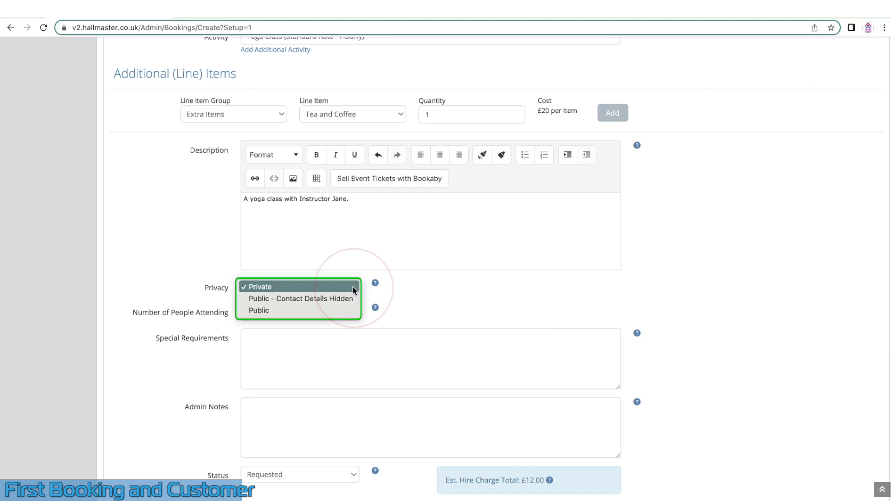
{"action": "left_click", "coordinate": [350, 300]}
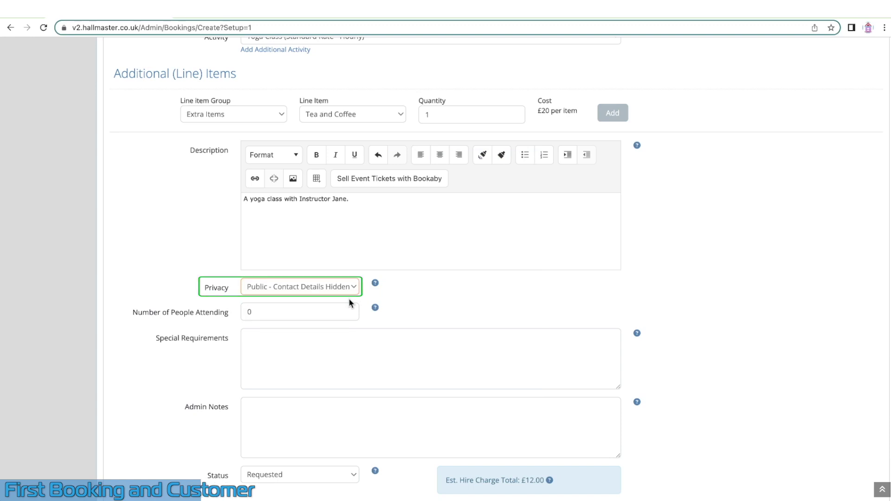
Enter 15 attendees and the special requirement 'Requires two tables.'
{"action": "left_click", "coordinate": [316, 312]}
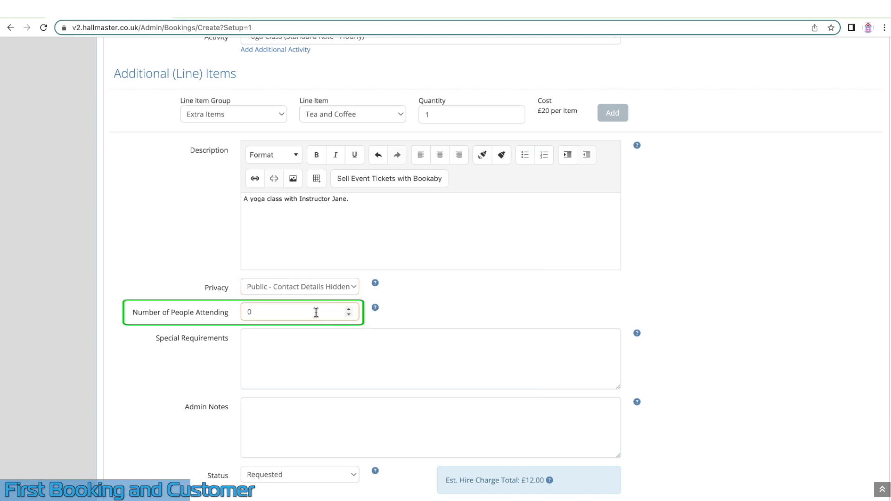
{"action": "type", "text": "15"}
{"action": "left_click", "coordinate": [308, 332]}
{"action": "type", "text": "Requires "}
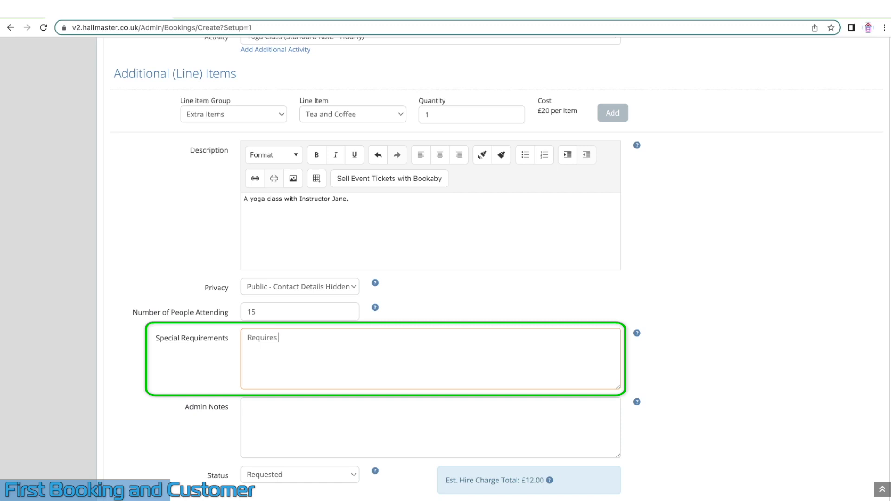
{"action": "type", "text": "two tables."}
{"action": "left_click", "coordinate": [377, 425]}
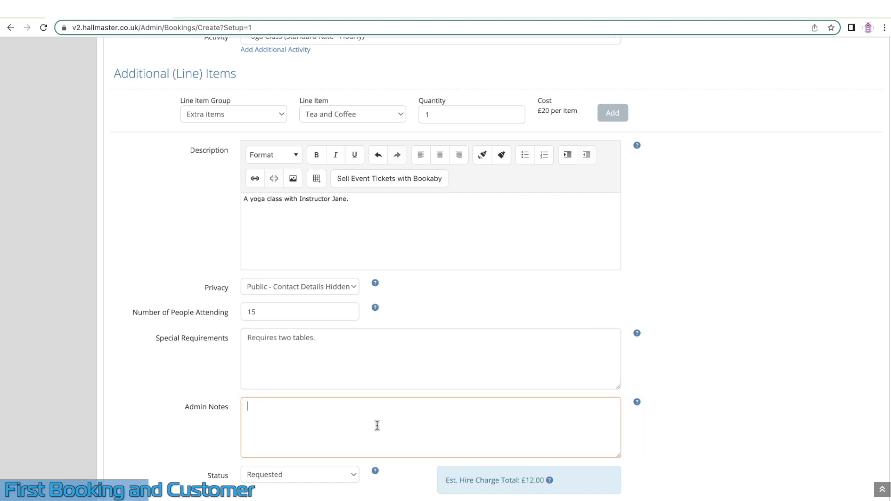
{"action": "scroll", "coordinate": [377, 425], "scroll_direction": "down", "scroll_amount": 5}
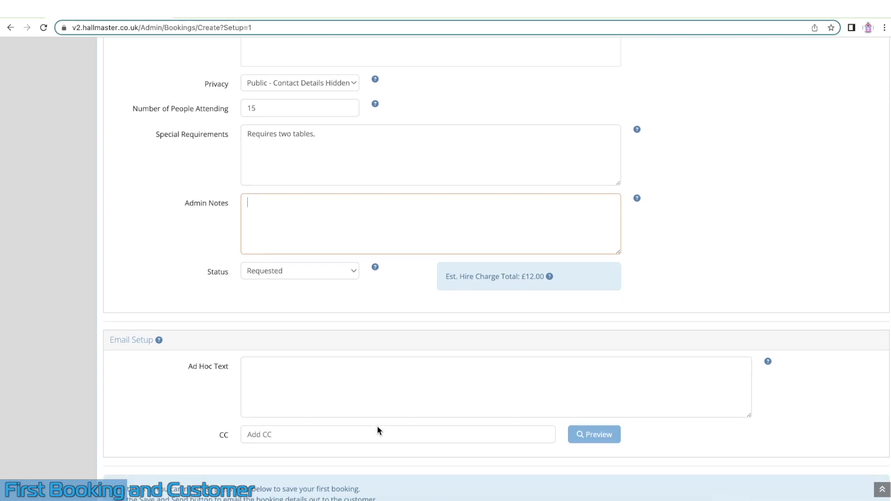
Leave Admin Notes empty and save the Yoga Class booking
{"action": "left_click", "coordinate": [333, 293]}
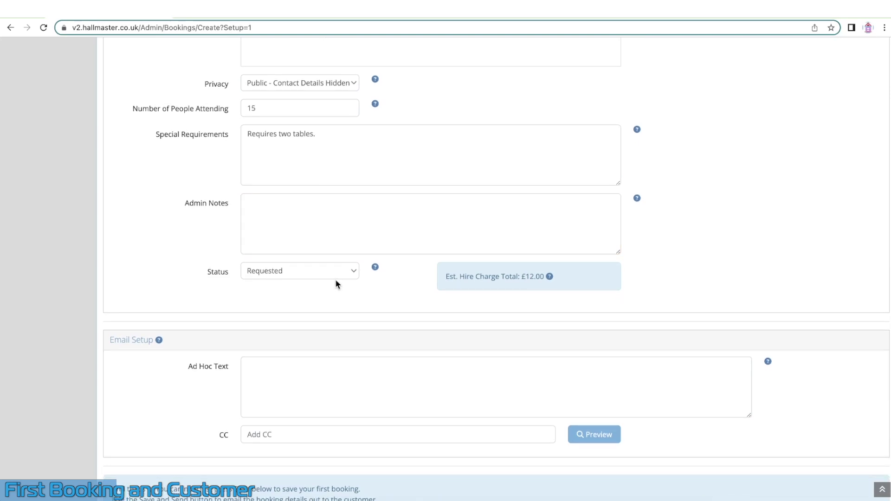
{"action": "scroll", "coordinate": [335, 284], "scroll_direction": "down", "scroll_amount": 2}
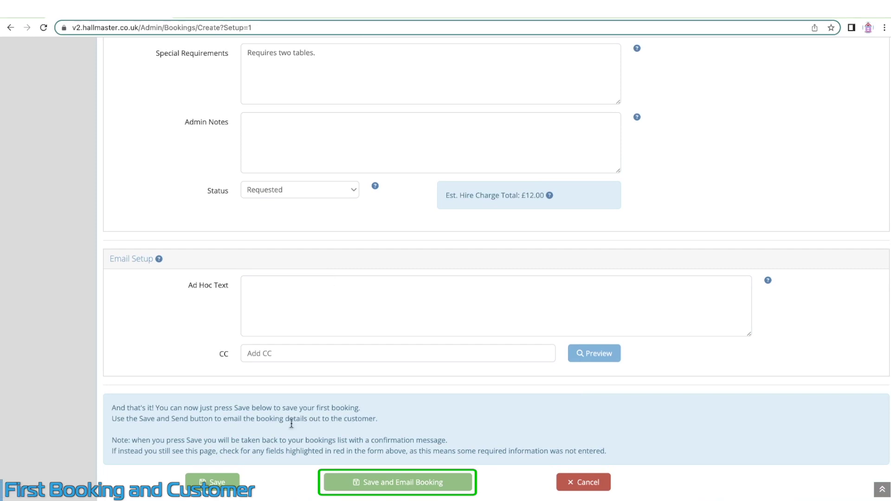
{"action": "left_click", "coordinate": [231, 488]}
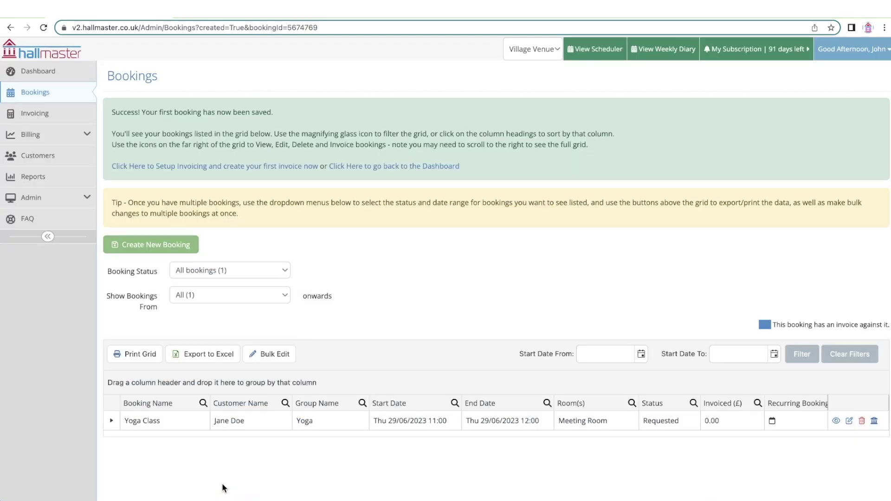